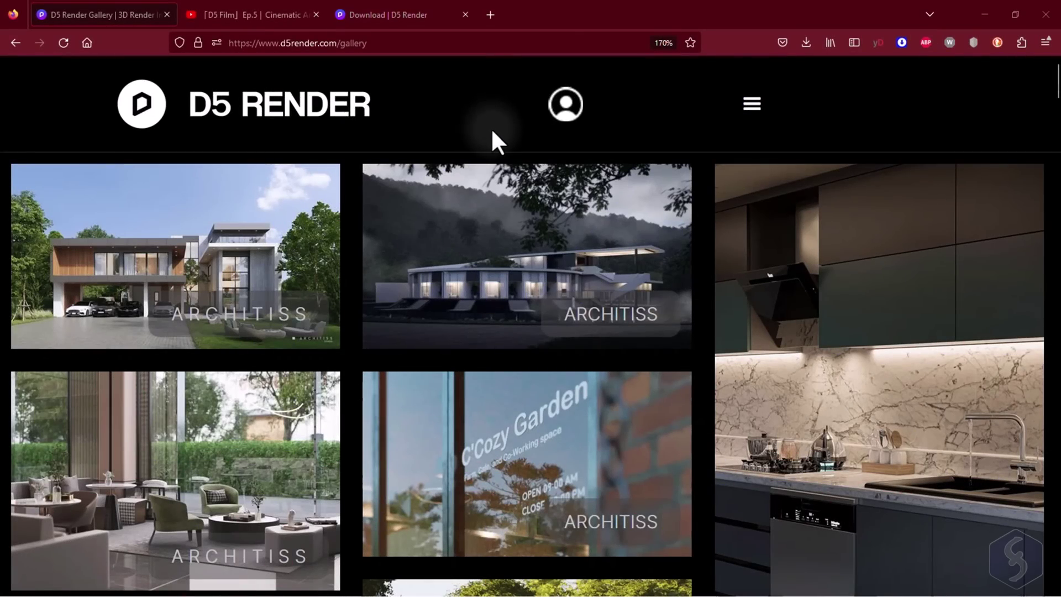
- Scroll down through the d5render.com gallery of renders in Firefox
scroll(491, 144, "down", 4)
scroll(483, 277, "down", 4)
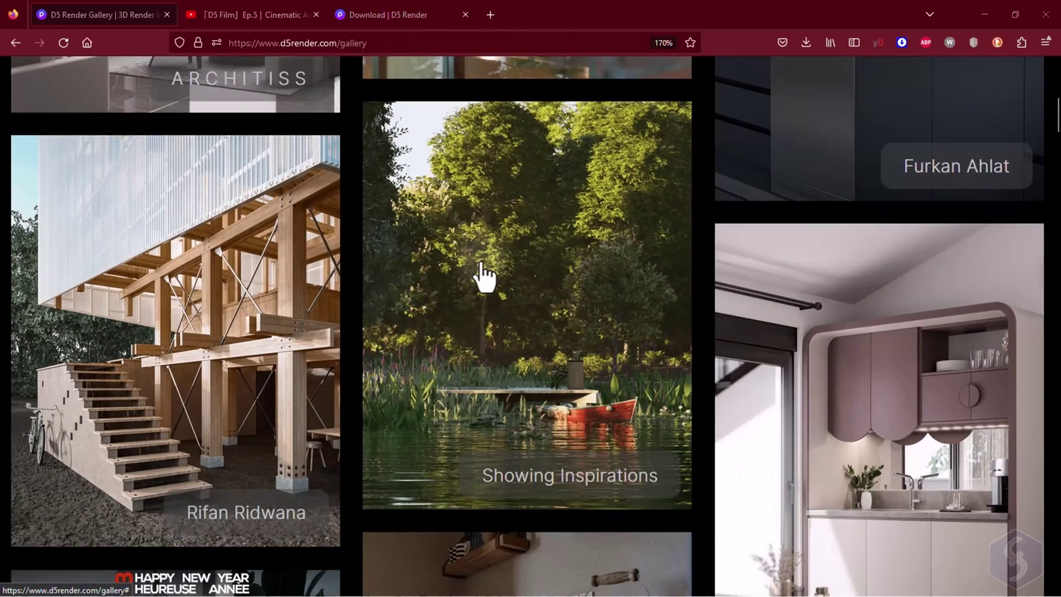
scroll(793, 344, "down", 6)
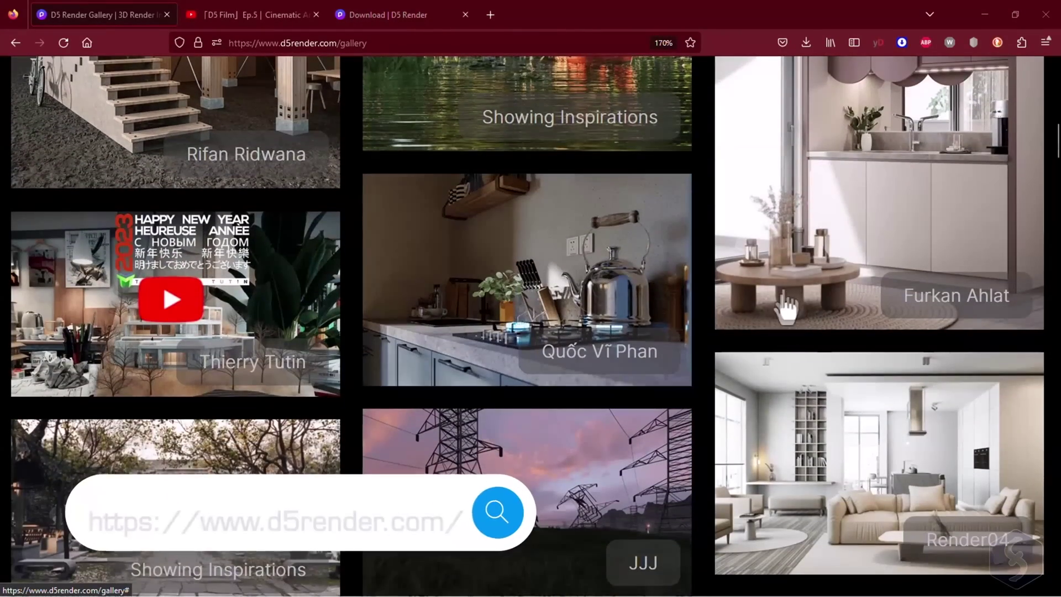
scroll(443, 313, "down", 8)
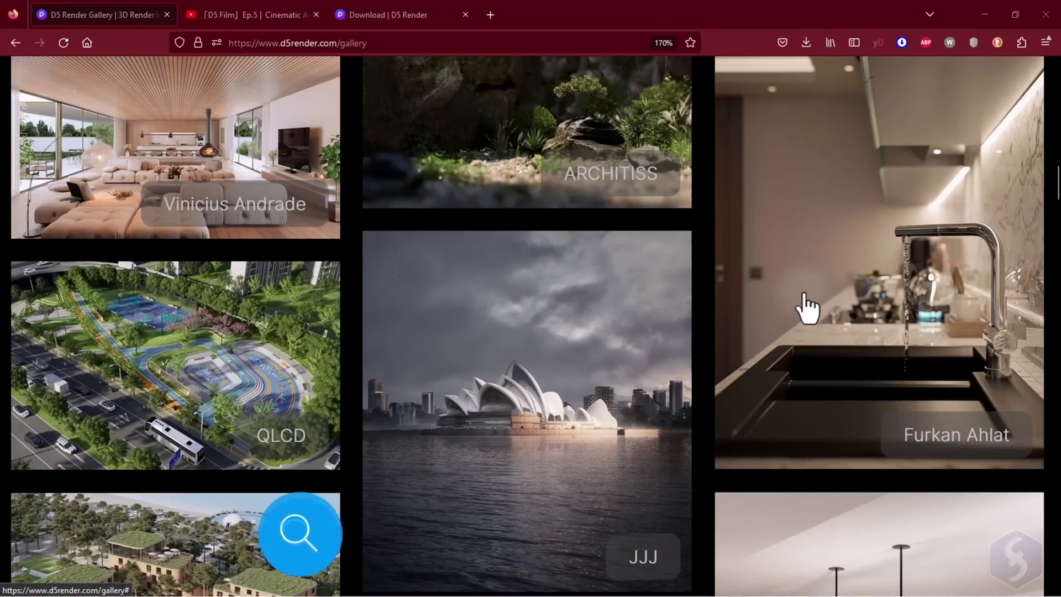
scroll(805, 305, "down", 4)
scroll(254, 345, "down", 5)
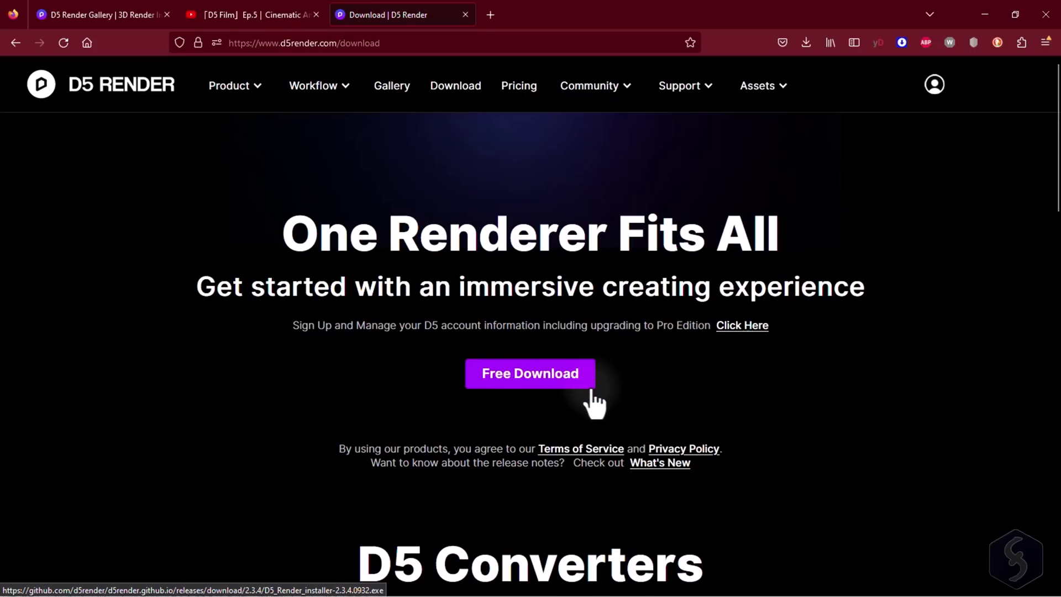
scroll(705, 381, "down", 5)
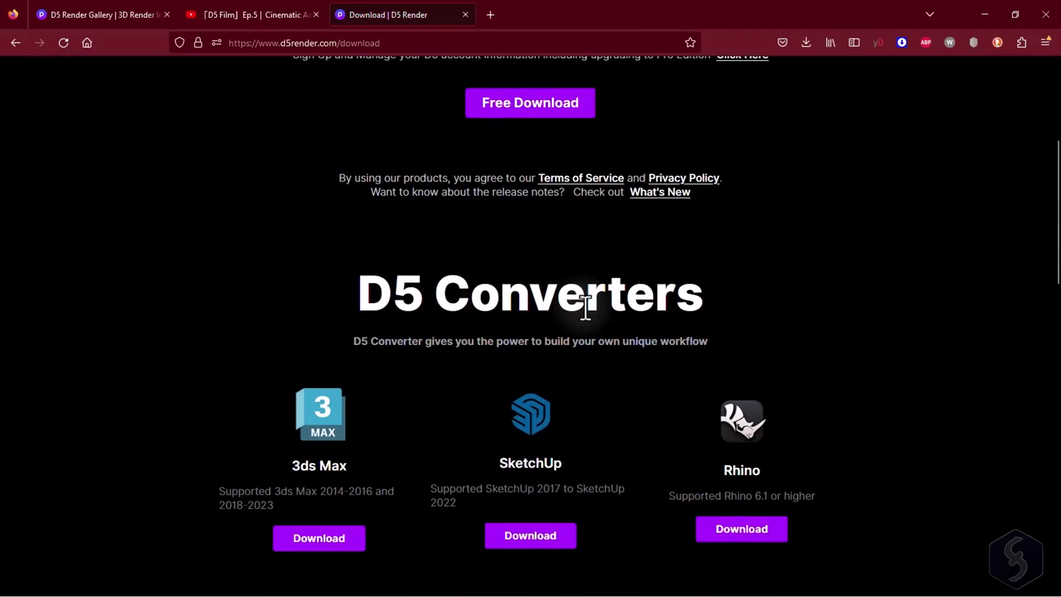
scroll(585, 309, "down", 4)
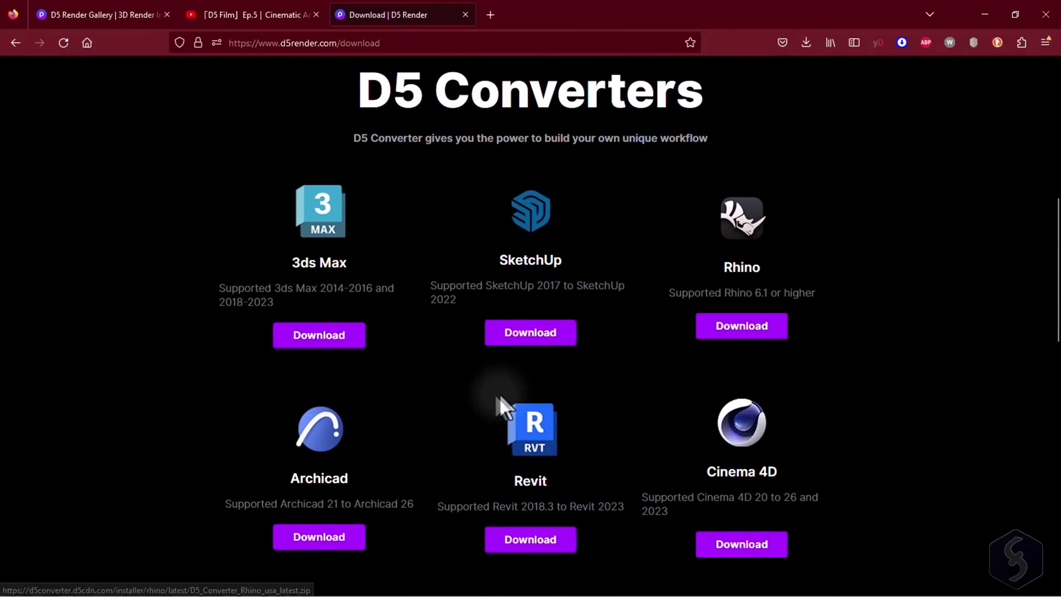
scroll(475, 409, "down", 3)
scroll(741, 419, "down", 8)
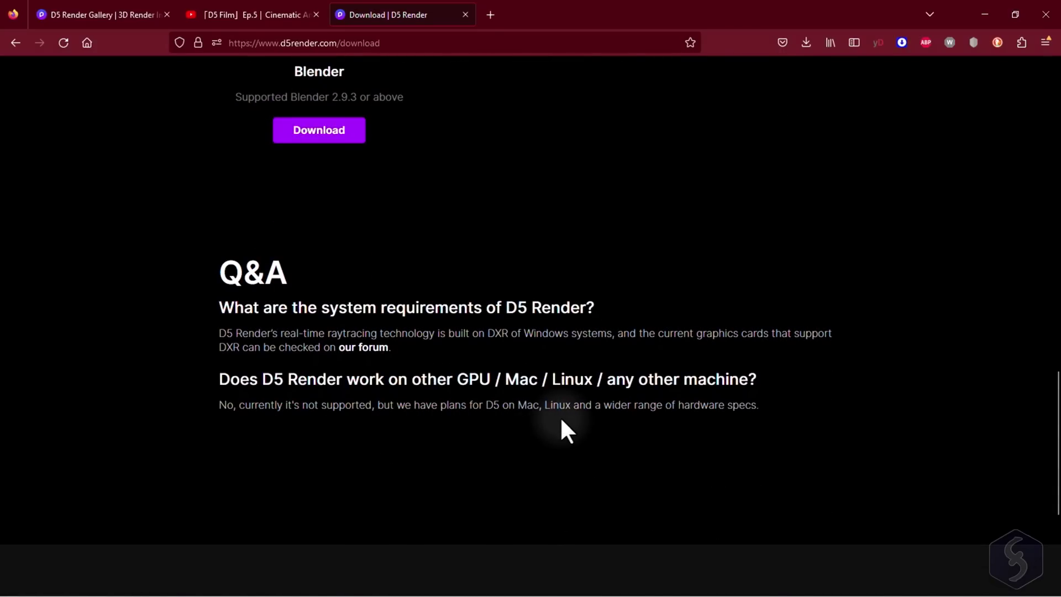
scroll(561, 423, "up", 15)
scroll(575, 429, "up", 3)
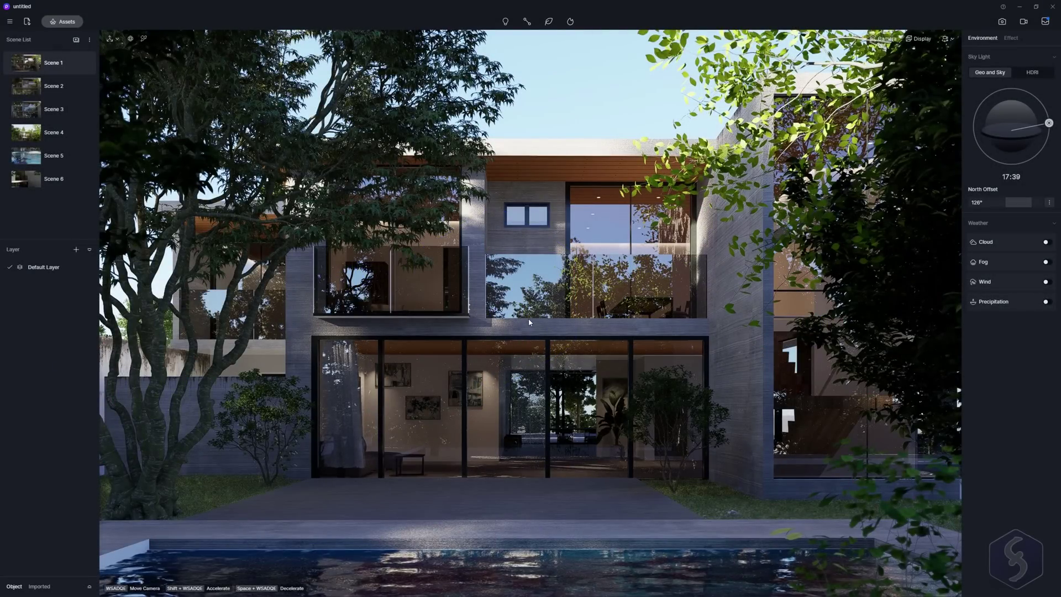
- Light the house with the Clear Sky HDRI and lower camera exposure to 0.04 EV
left_click(1035, 74)
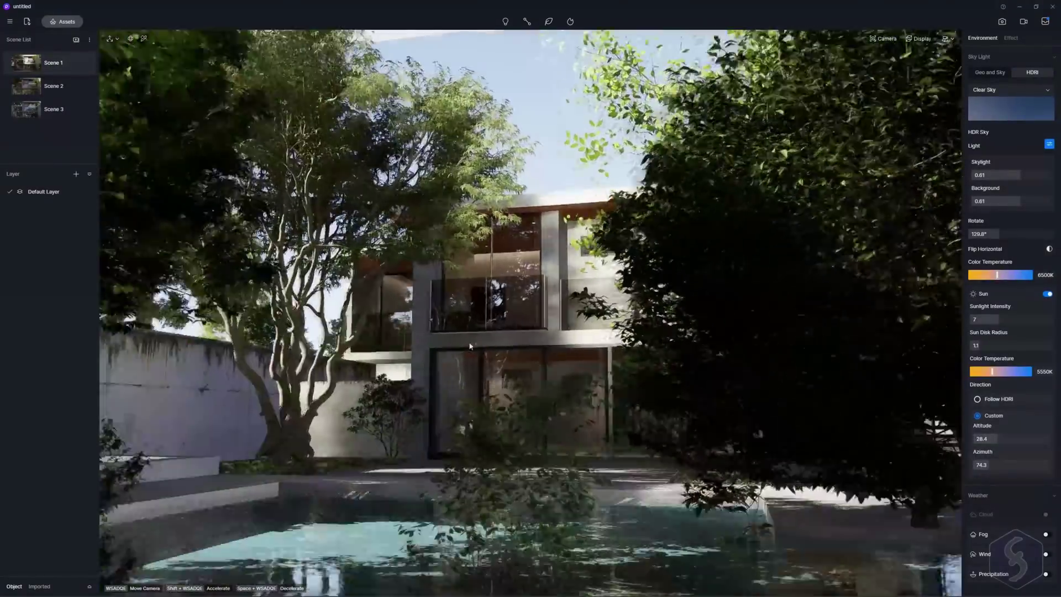
left_click(883, 38)
left_click_drag(886, 77, 890, 110)
- Toggle the viewport Preview Quality to Smooth and back to Precise
left_click(920, 39)
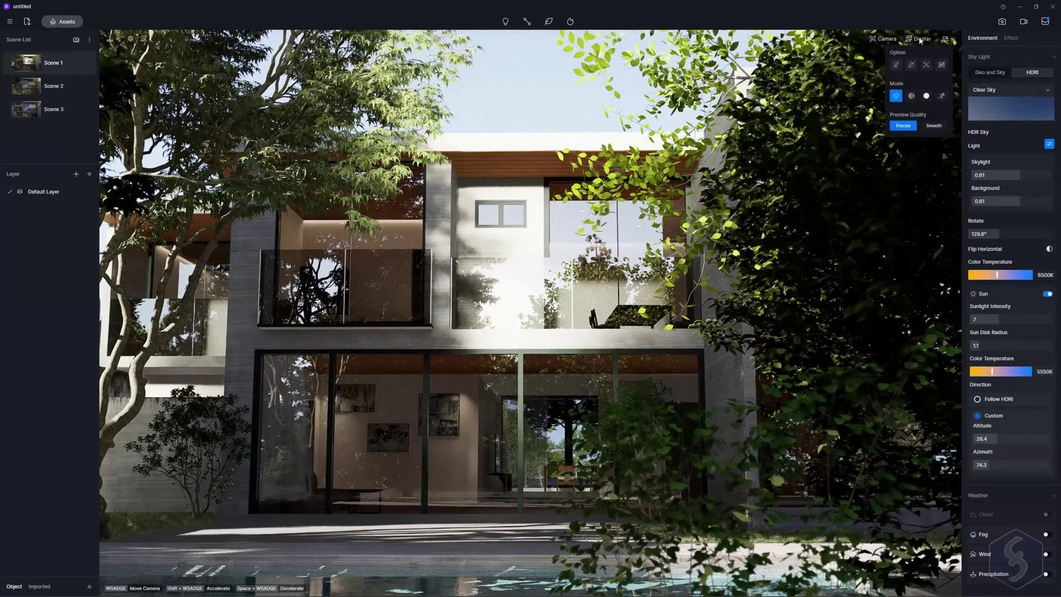
left_click(934, 126)
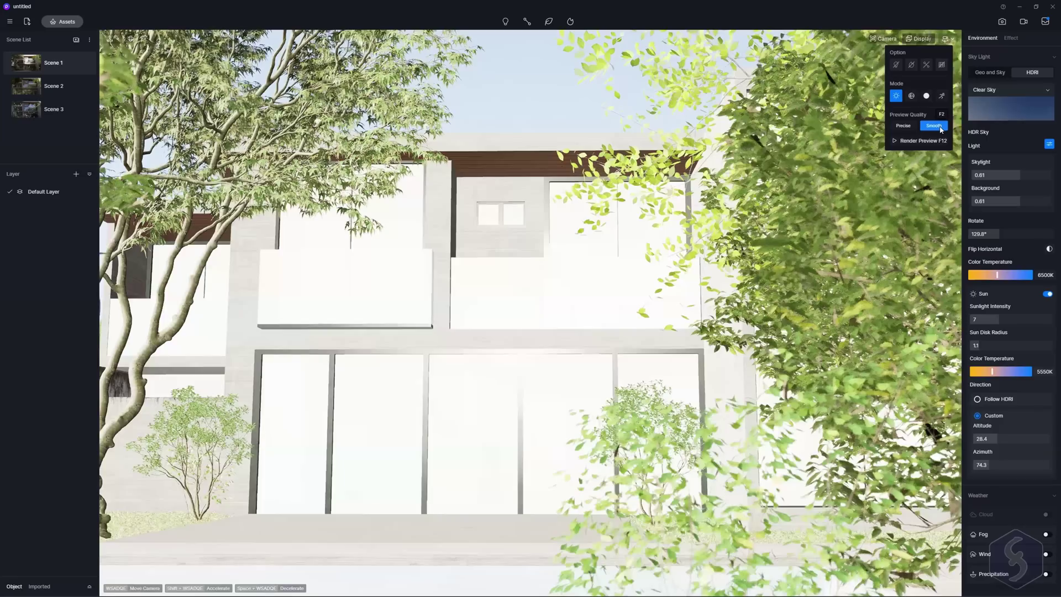
left_click(904, 126)
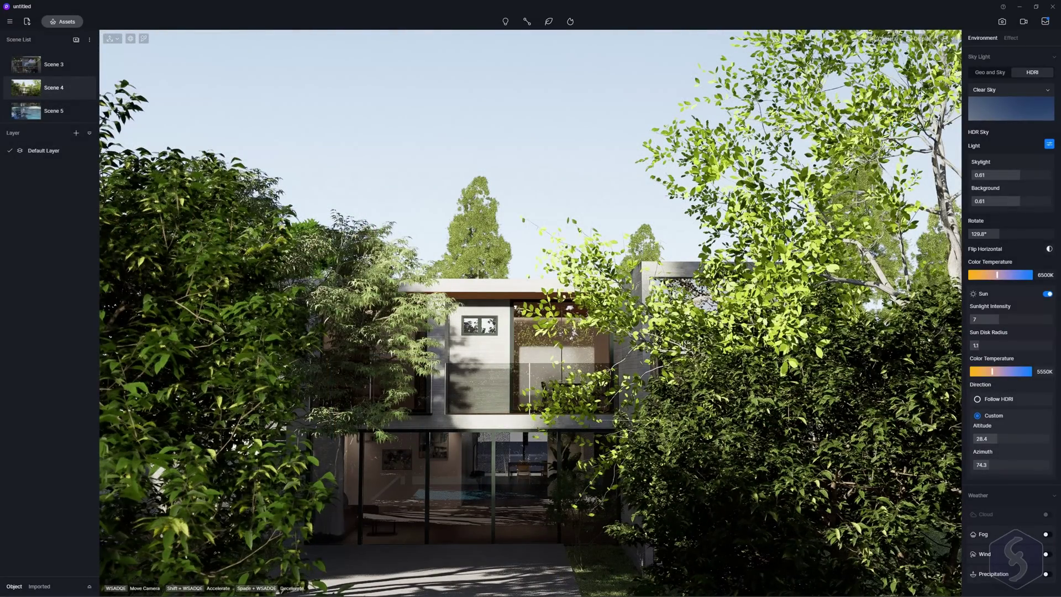
- Try the Geo and Sky light, moving the sun to a morning time
left_click(987, 74)
left_click_drag(1053, 127, 993, 114)
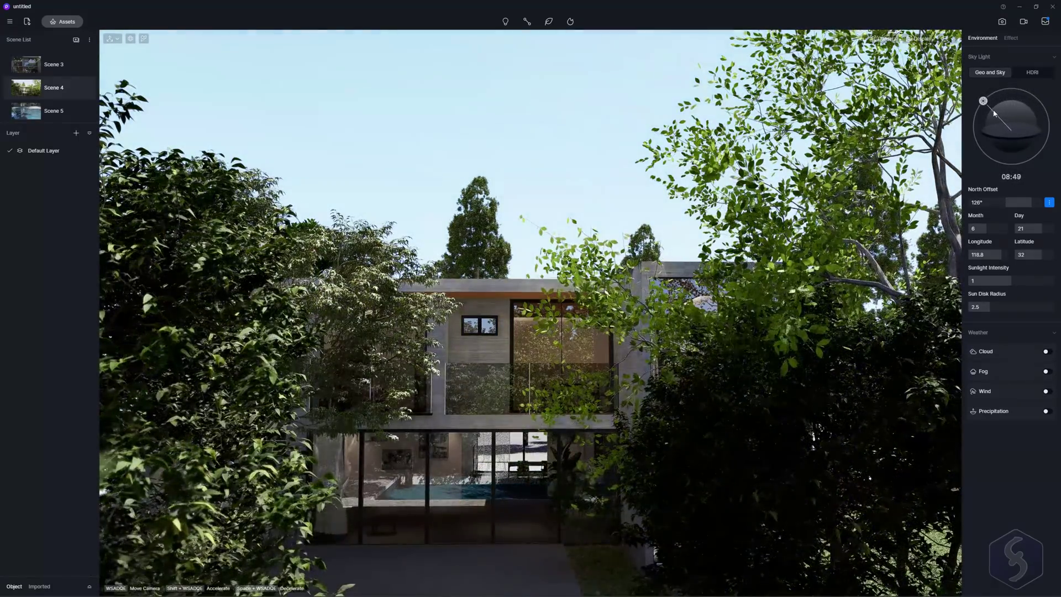
- Use the Partly Cloudy HDRI sky, then change Scene 5's precipitation from rain to snow
left_click(1033, 73)
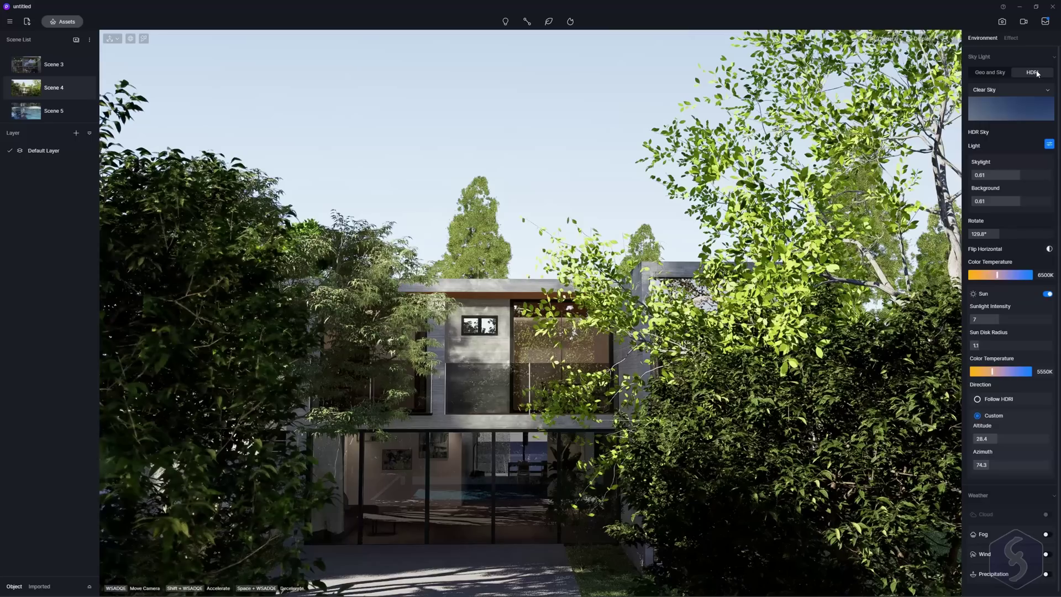
left_click(1040, 90)
left_click(1016, 190)
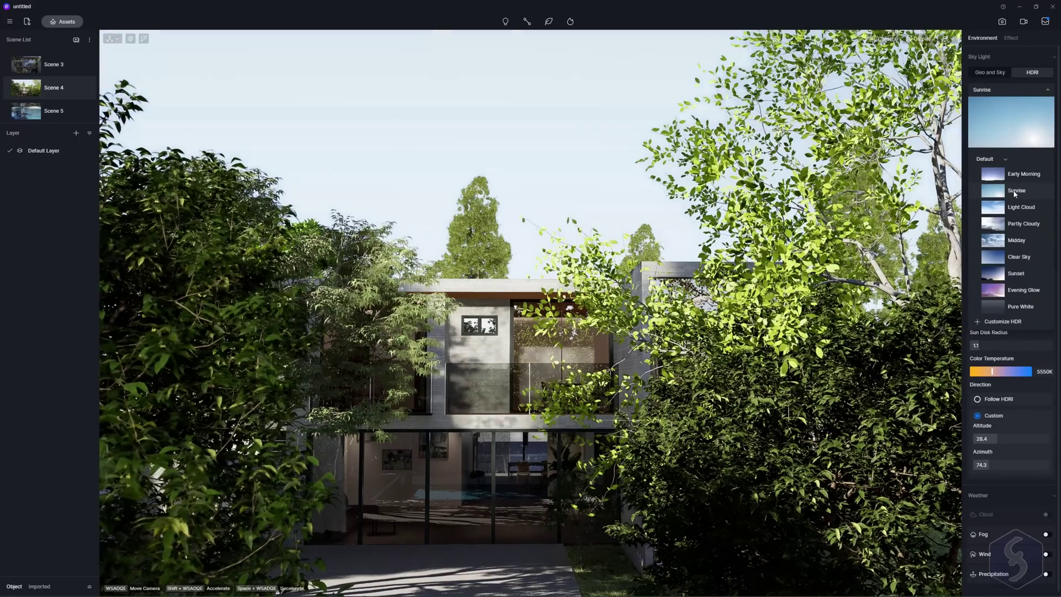
left_click(1042, 224)
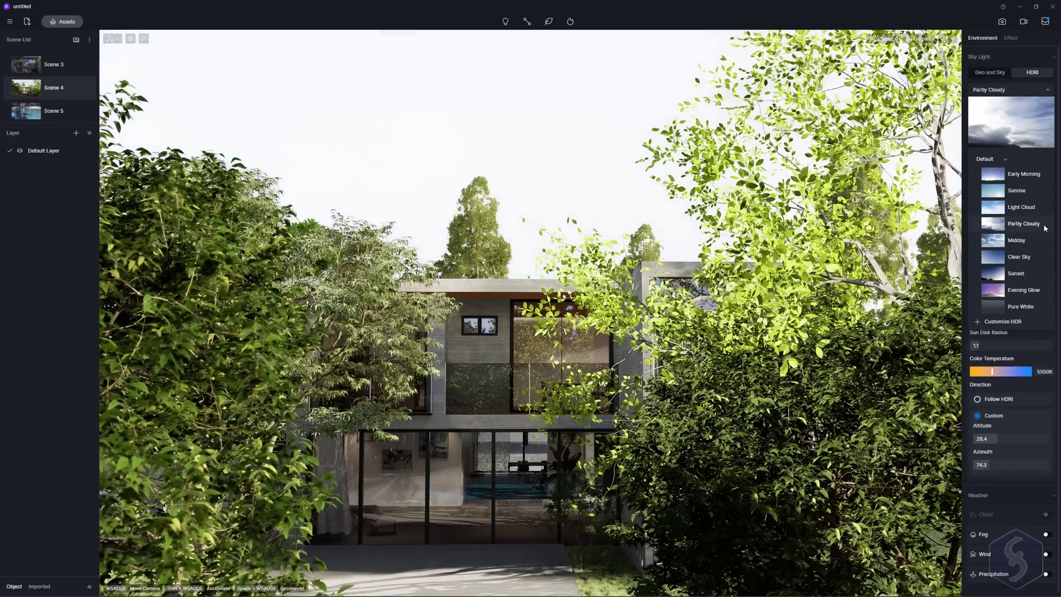
left_click(572, 162)
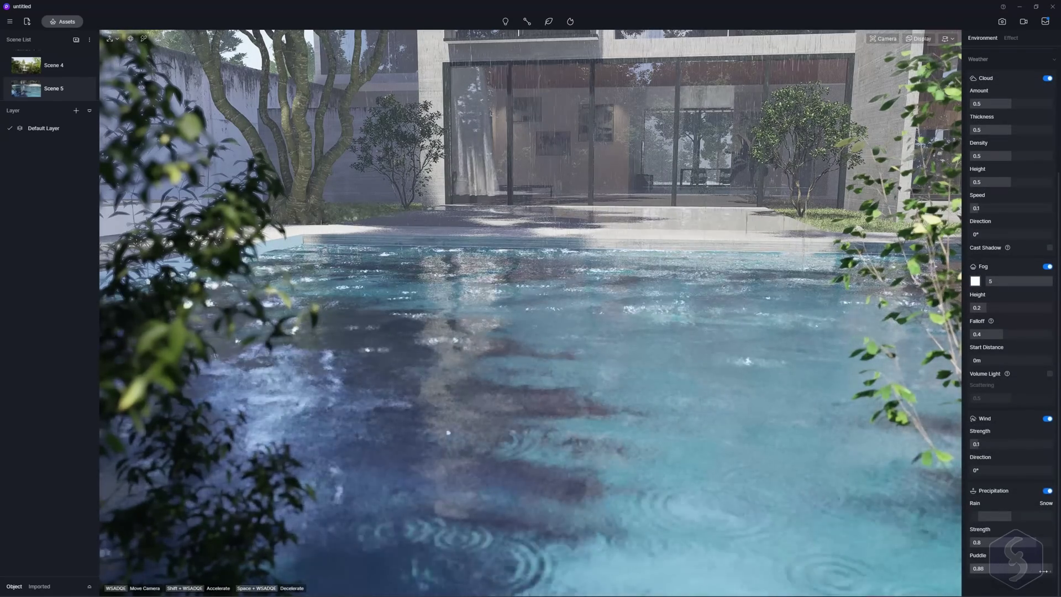
left_click_drag(1012, 515, 1053, 516)
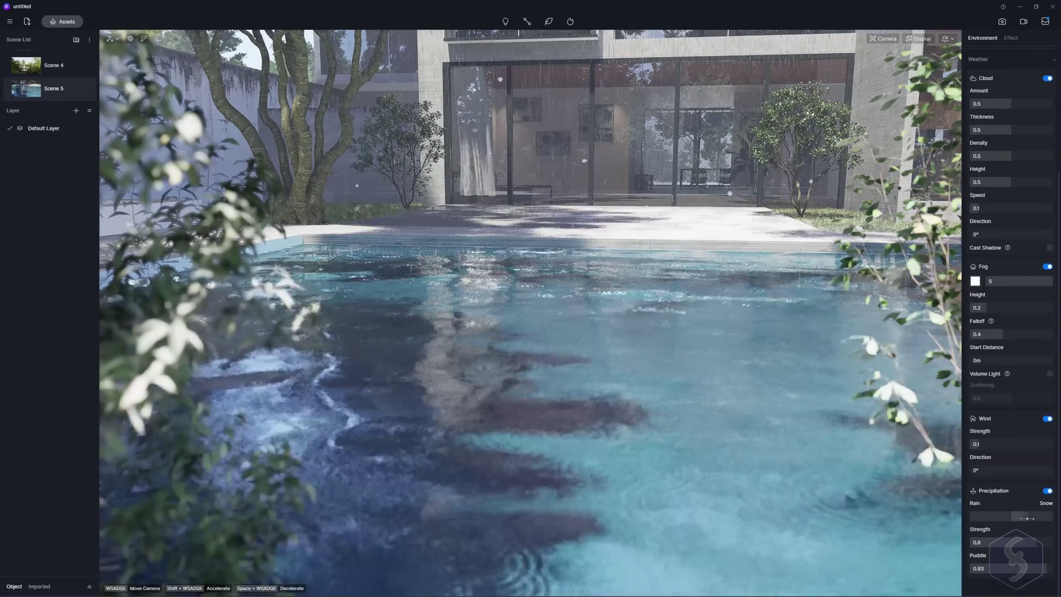
- Add a point light at intensity 16.5 and move it over the right sofa
left_click(505, 21)
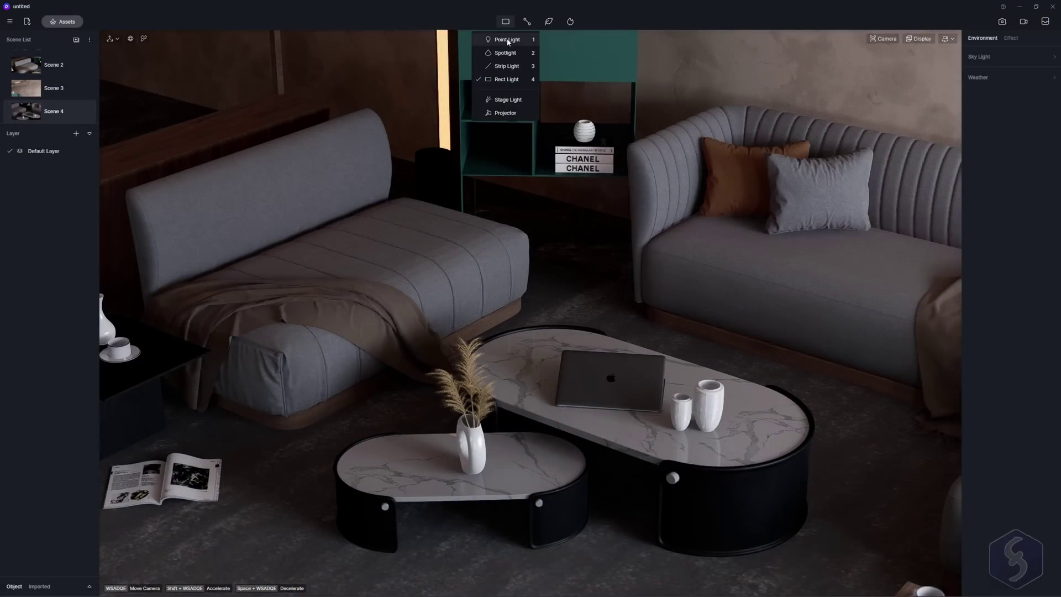
left_click(517, 56)
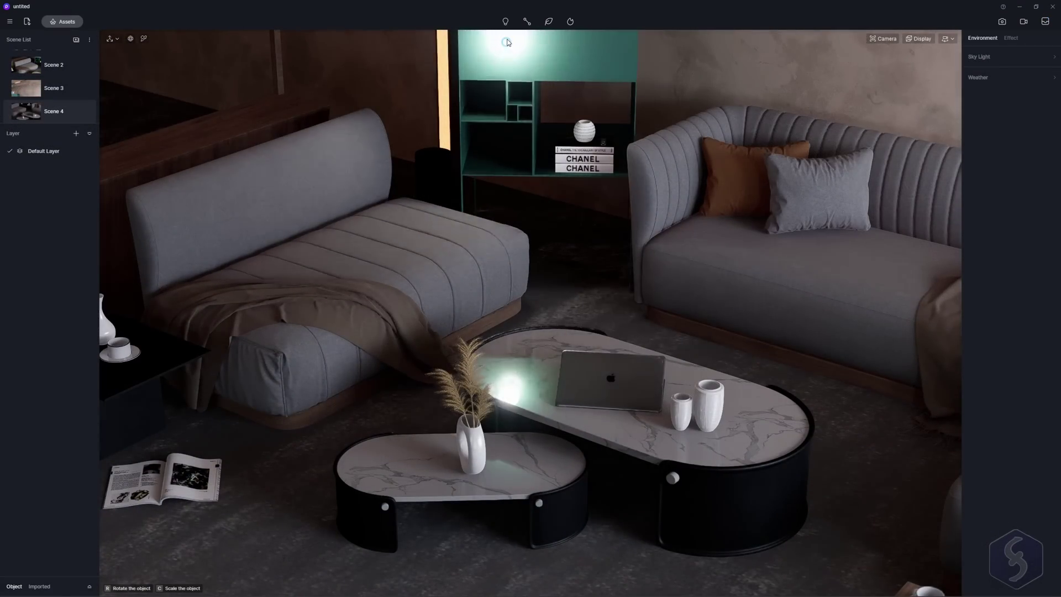
left_click(327, 136)
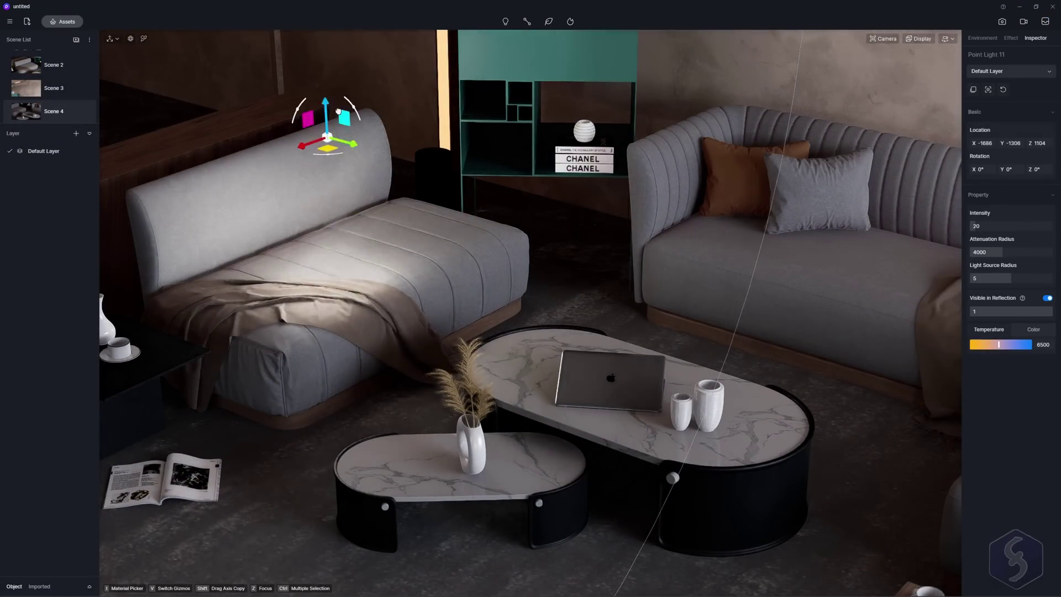
left_click_drag(338, 111, 338, 97)
left_click_drag(994, 226, 983, 261)
left_click_drag(329, 134, 790, 157)
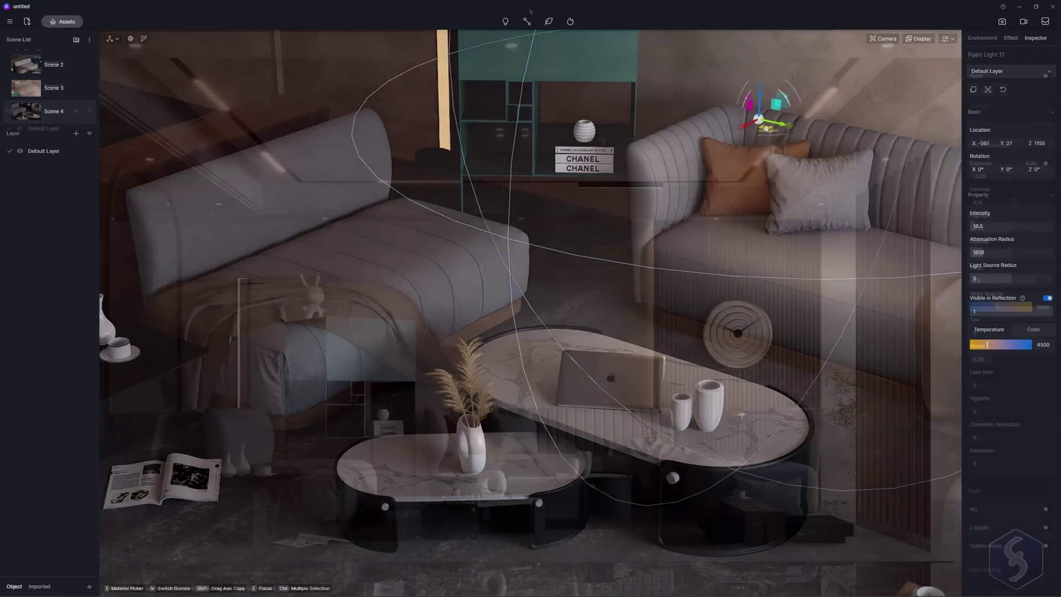
- Add a ceiling spotlight with cone angle 35.4, plus a strip light and rectangle light
left_click(506, 23)
left_click(505, 53)
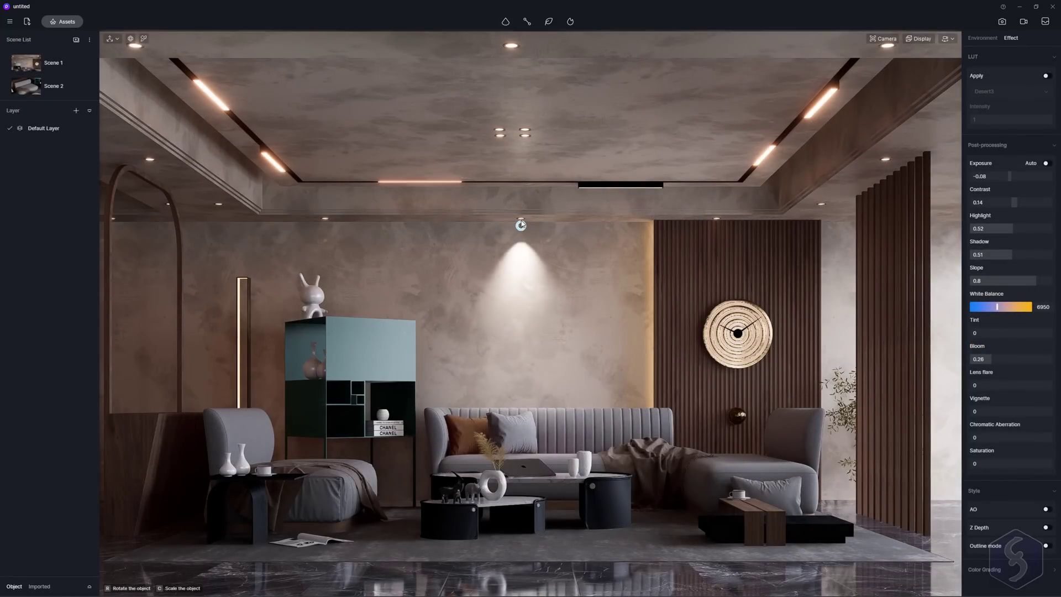
left_click(520, 223)
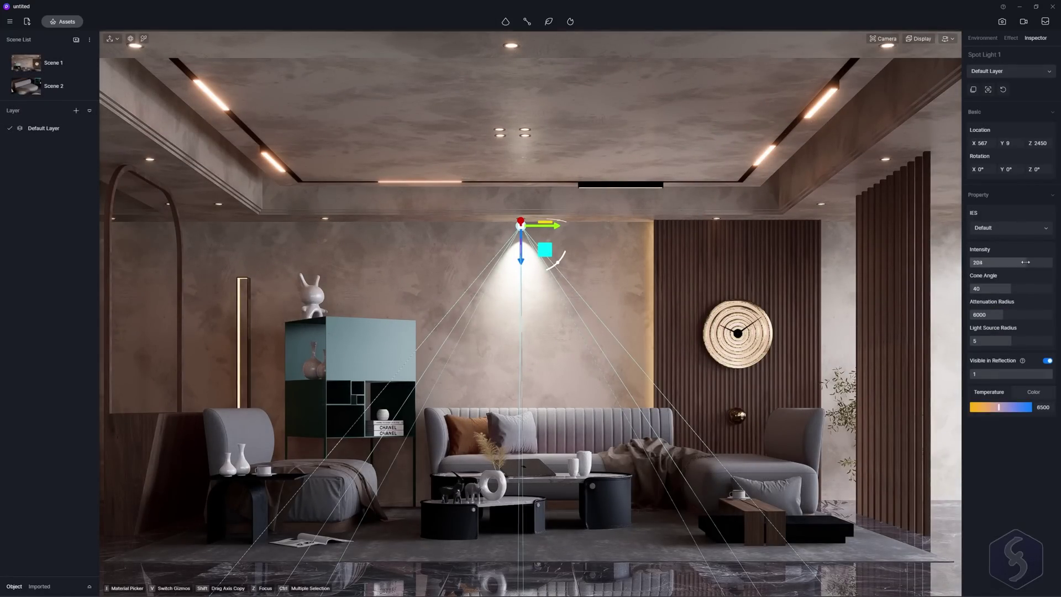
left_click_drag(986, 284, 1007, 299)
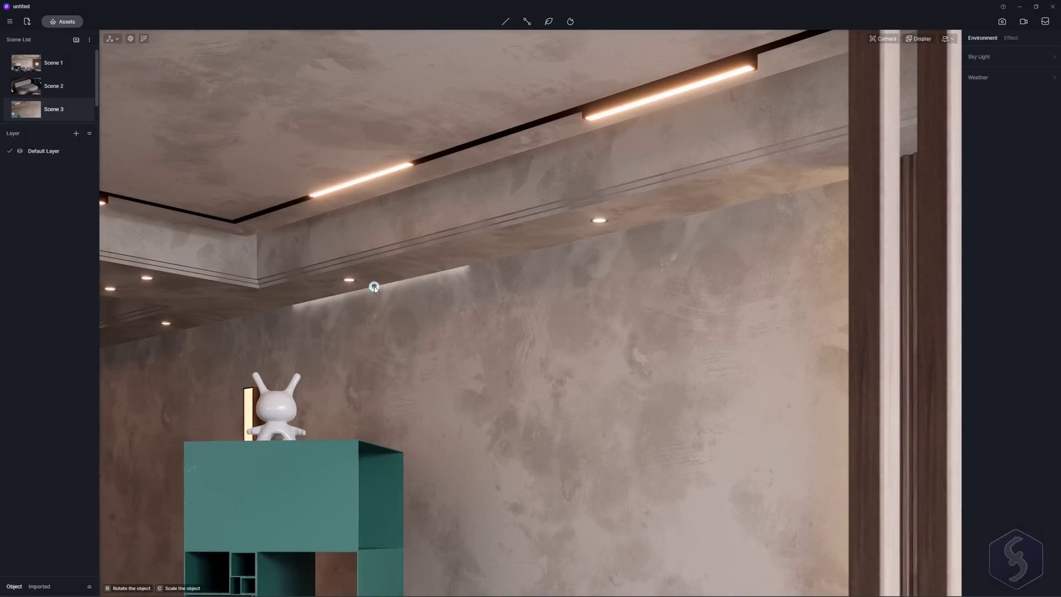
left_click(375, 288)
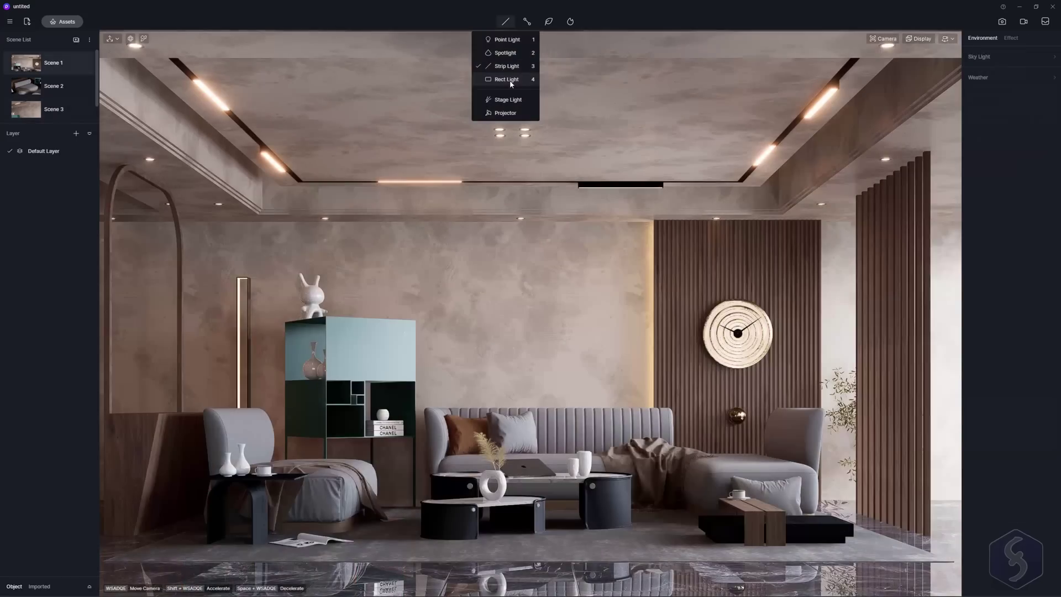
left_click(512, 80)
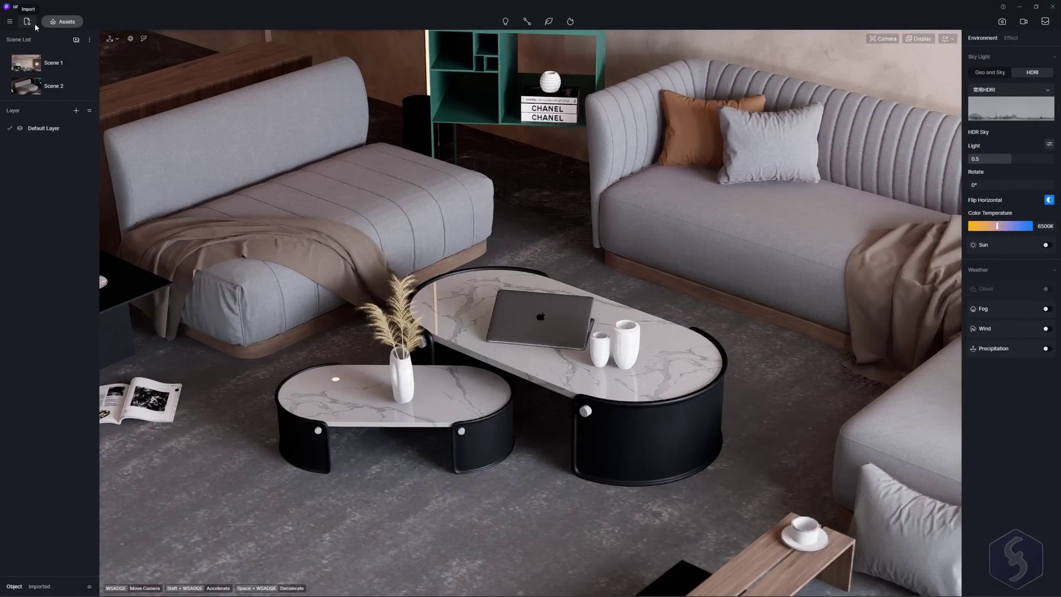
- Browse the Nature, Character, Animal, Vehicle and accessory asset categories
left_click(63, 21)
scroll(289, 225, "down", 15)
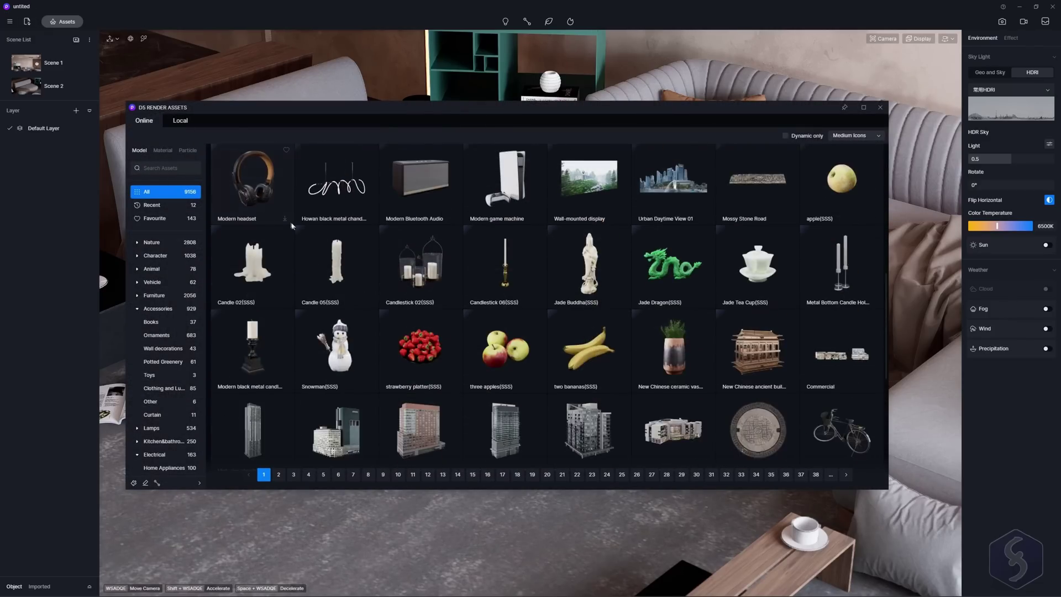
left_click(151, 242)
left_click(173, 382)
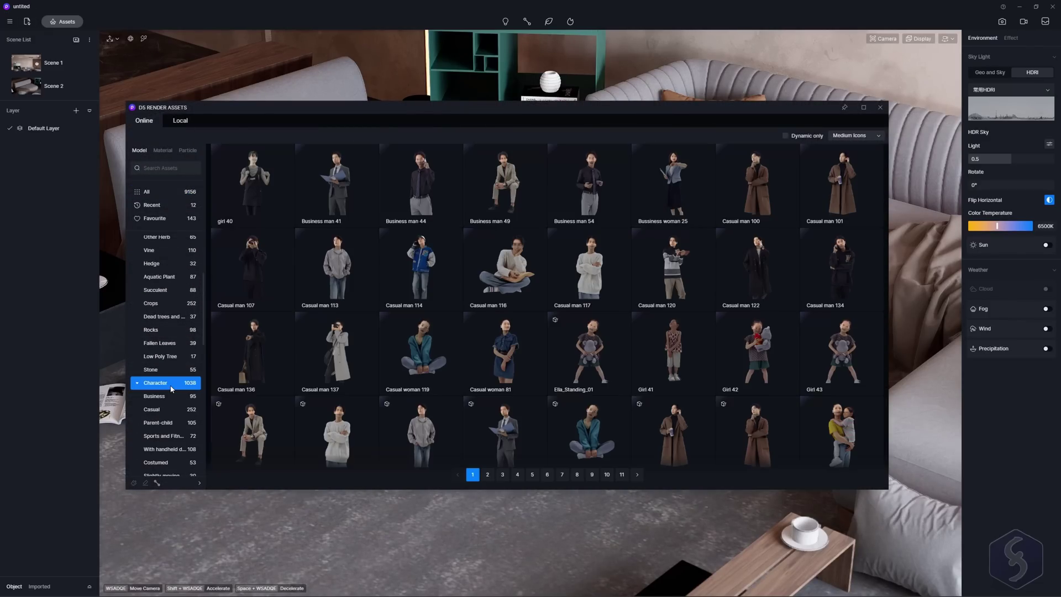
scroll(207, 379, "down", 15)
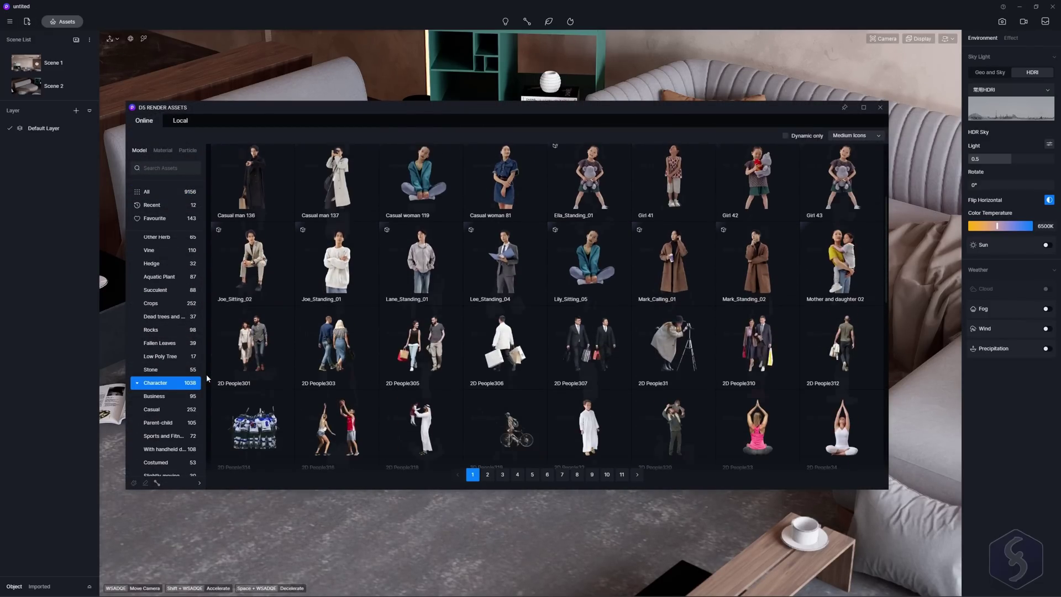
scroll(207, 379, "down", 2)
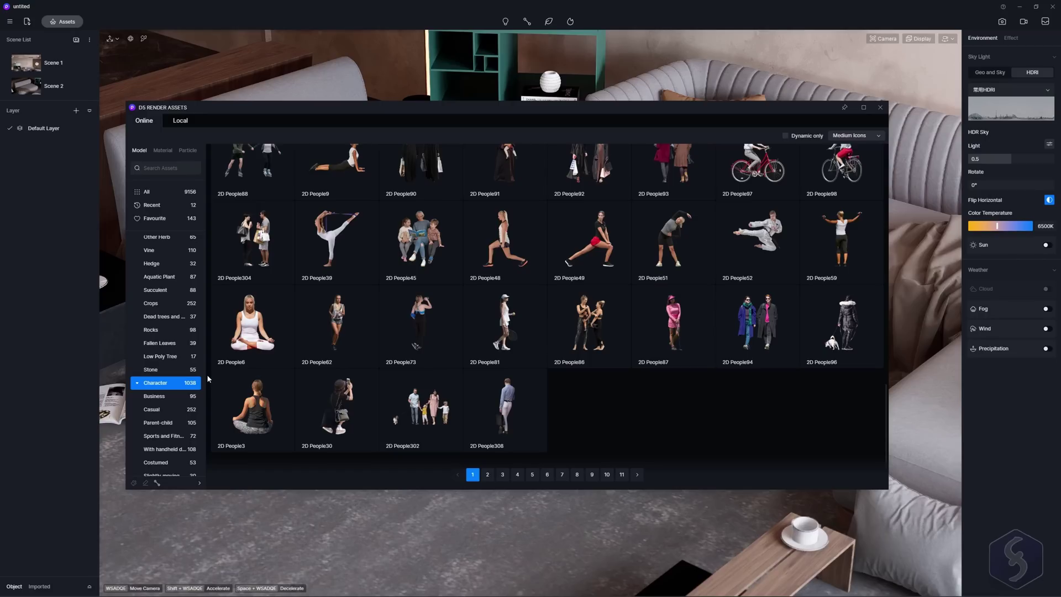
left_click(176, 404)
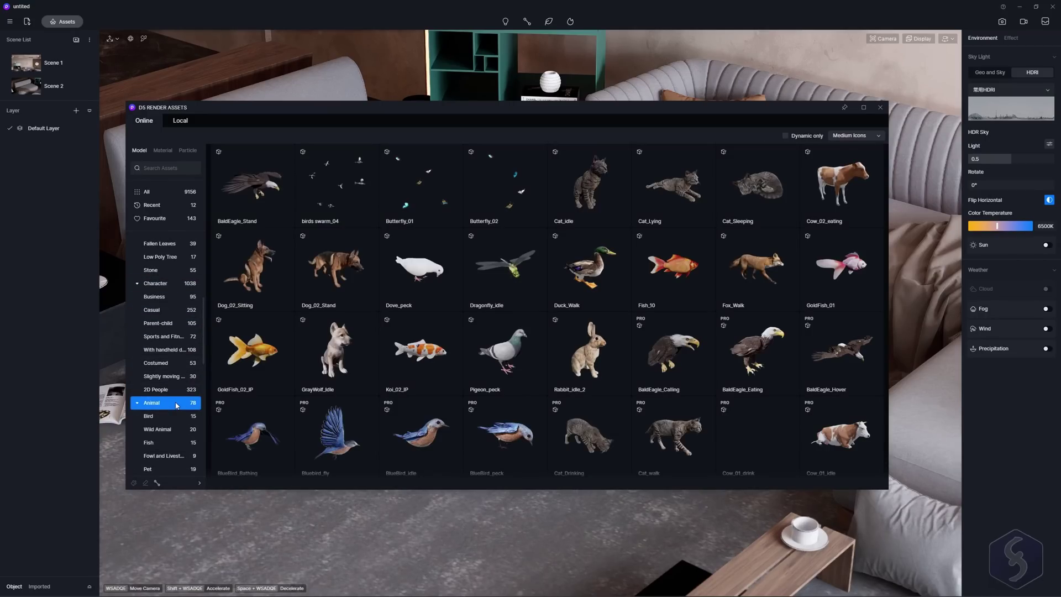
scroll(207, 378, "down", 10)
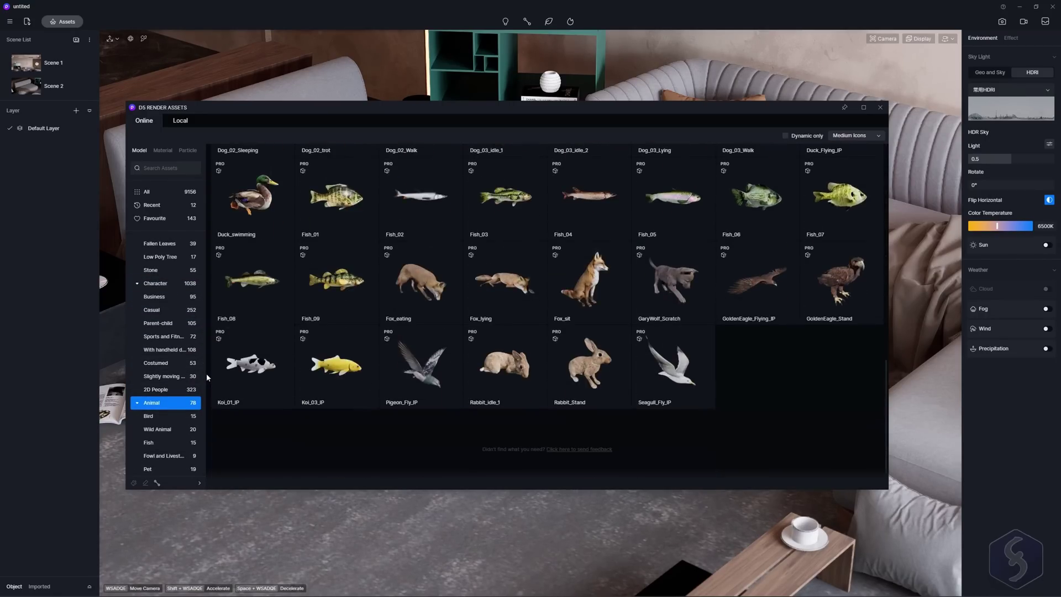
left_click(176, 358)
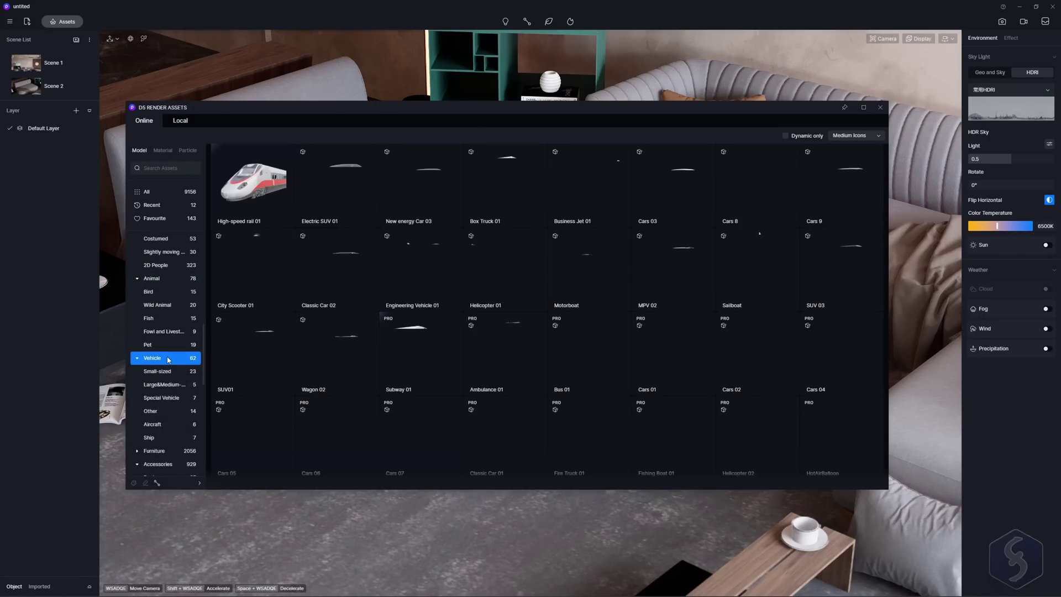
scroll(210, 344, "down", 3)
scroll(210, 345, "down", 5)
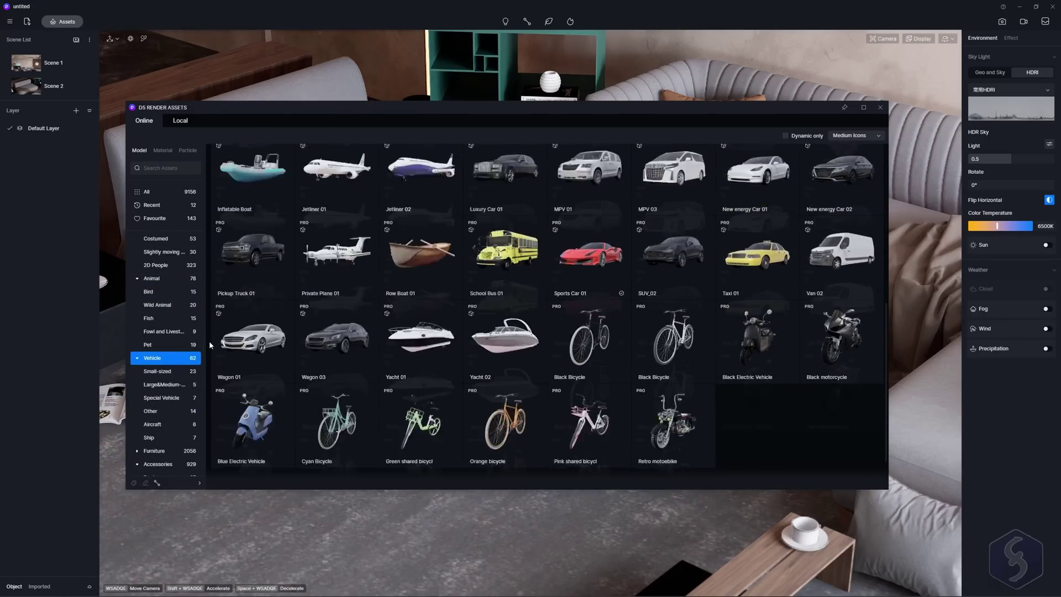
left_click(146, 192)
left_click(154, 243)
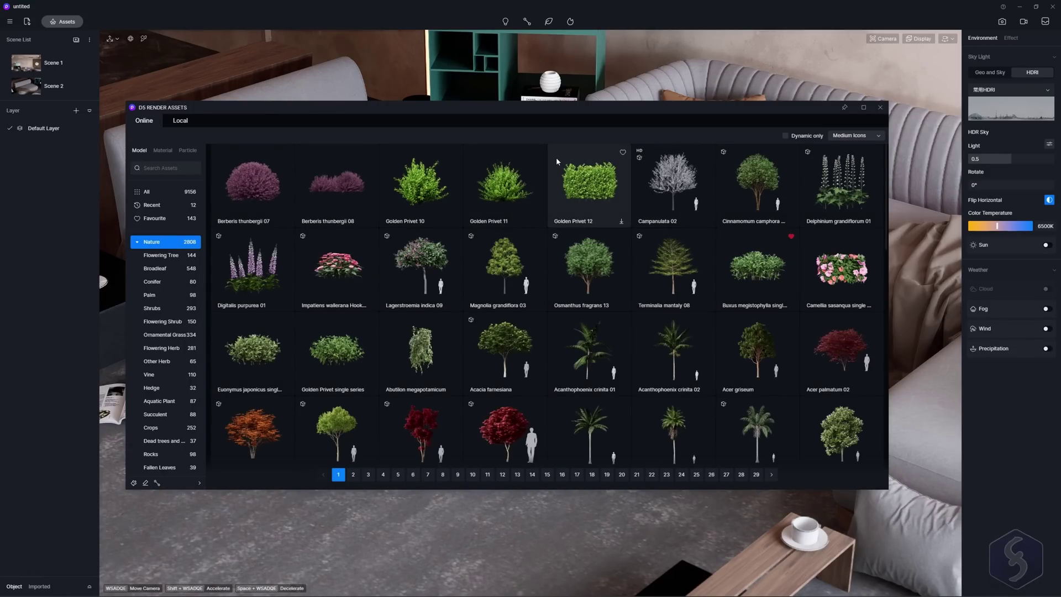
scroll(547, 182, "down", 15)
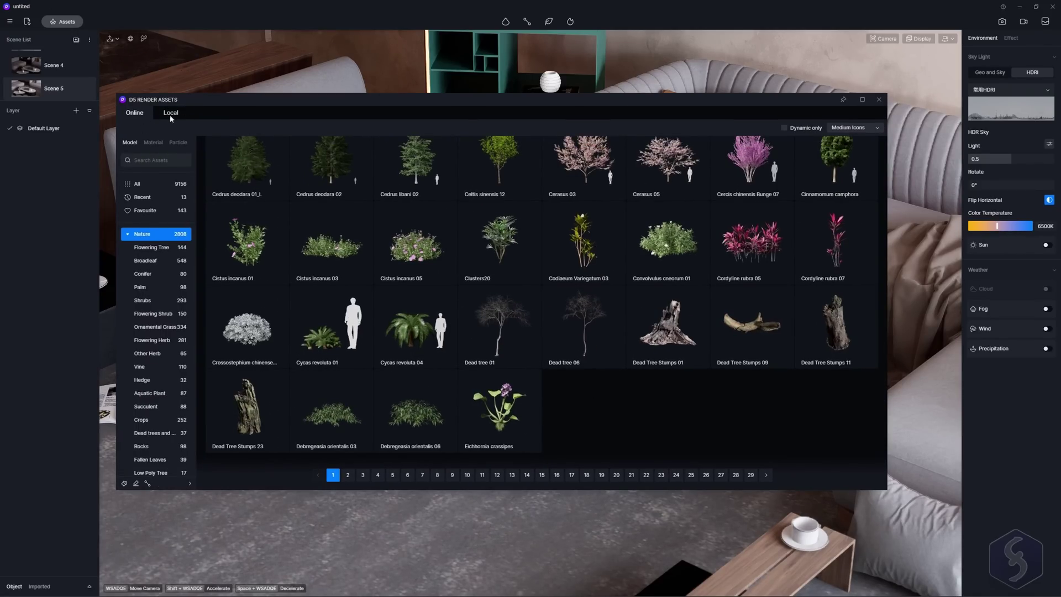
- Check the Local assets, select the animal figurines on the small table, and reopen the local library
left_click(171, 116)
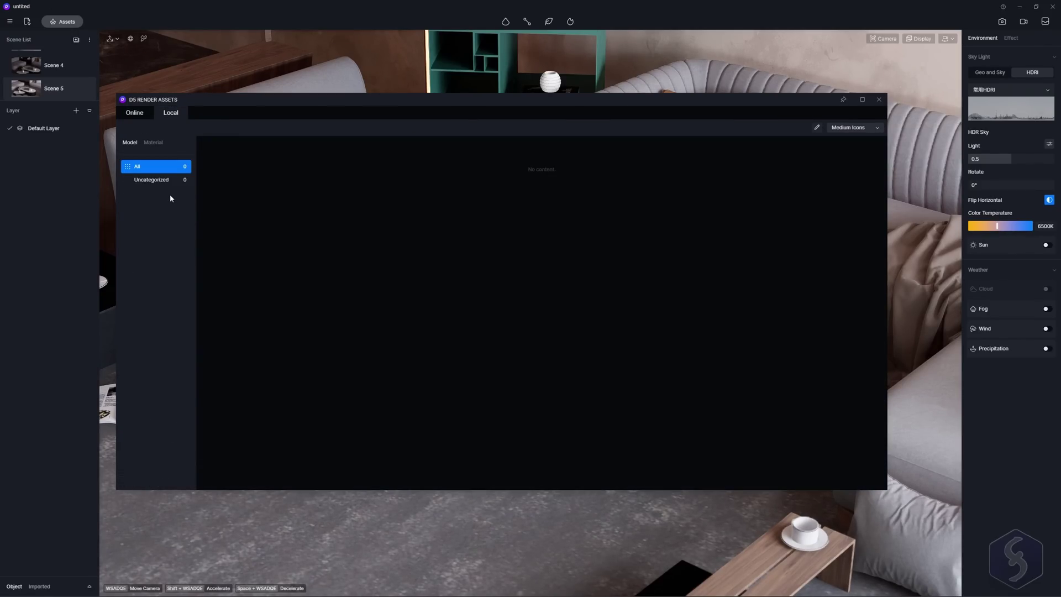
key("Escape")
left_click(330, 375)
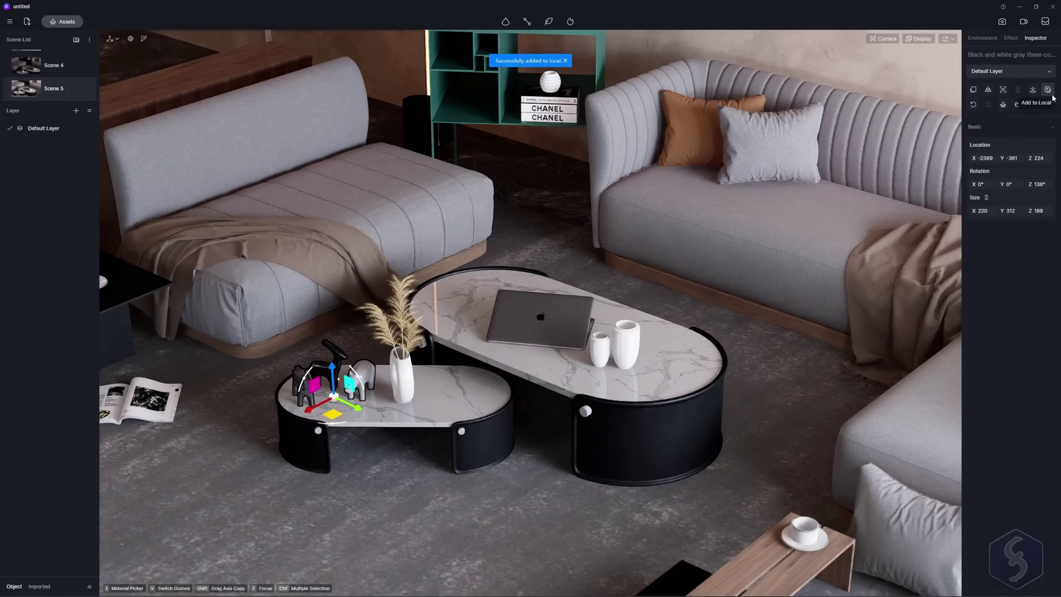
left_click(62, 21)
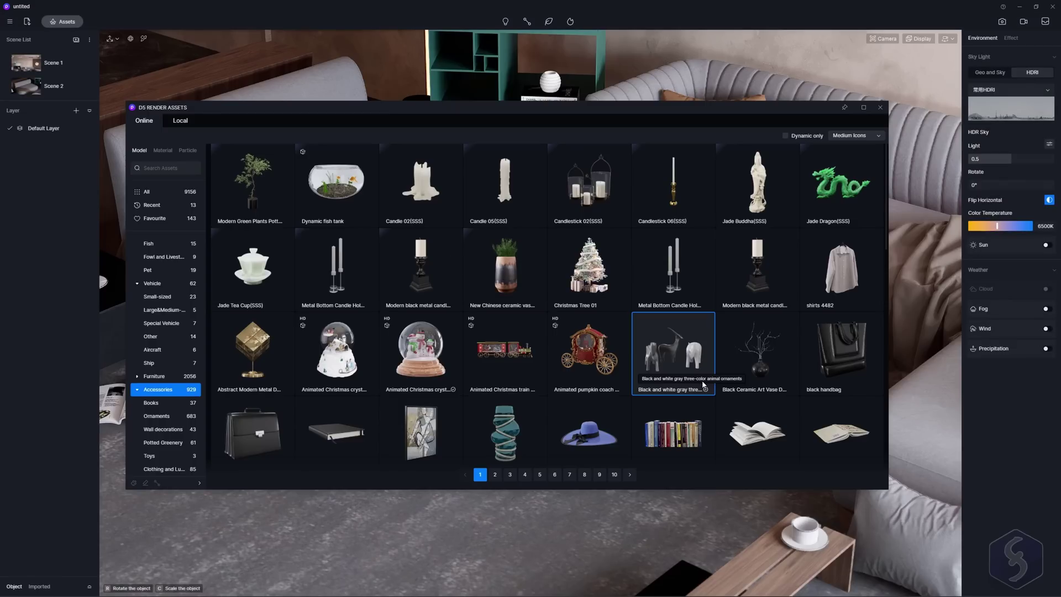
- Place the saved figurine on the small table and shrink it to about 191 × 271 × 173
left_click(652, 346)
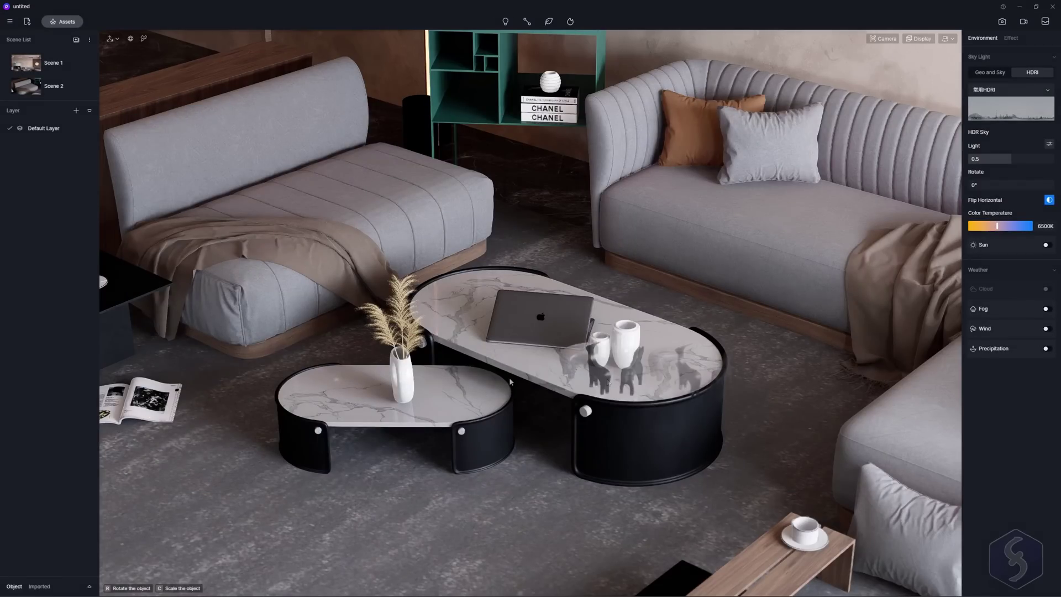
left_click(342, 396)
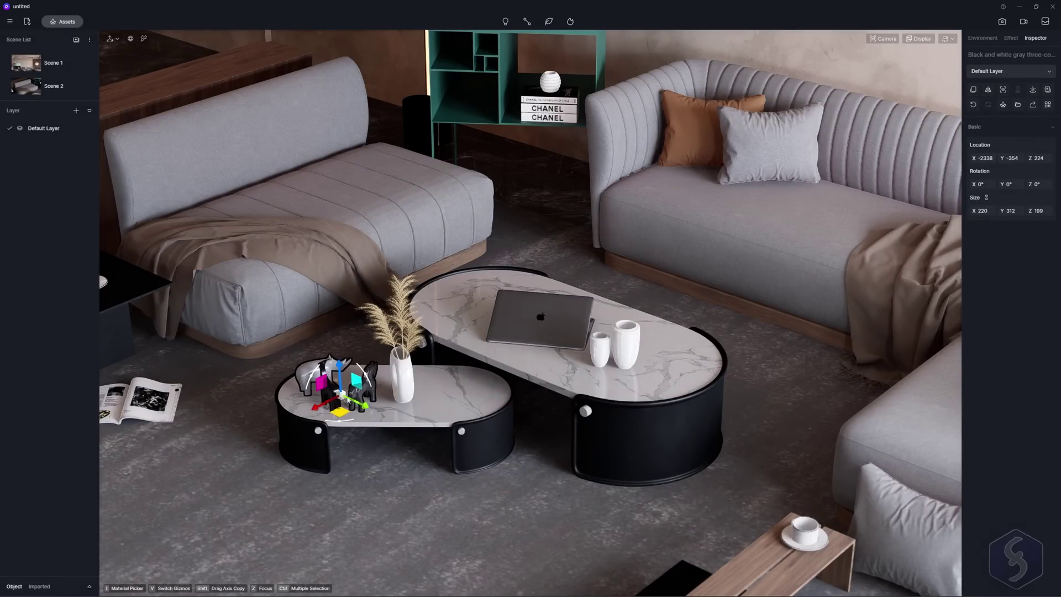
left_click_drag(339, 392, 319, 413)
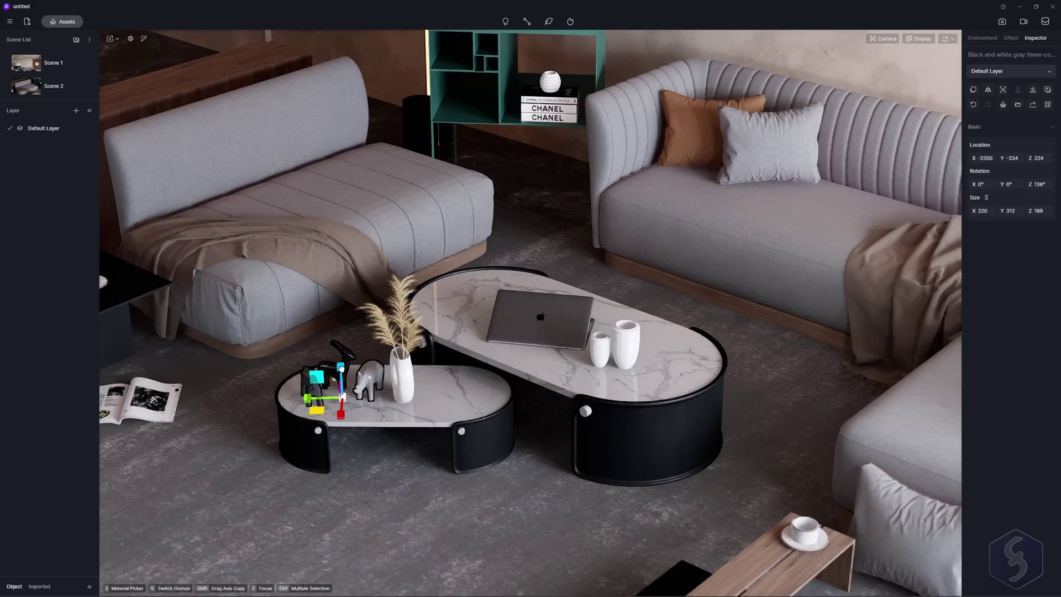
left_click_drag(341, 368, 352, 421)
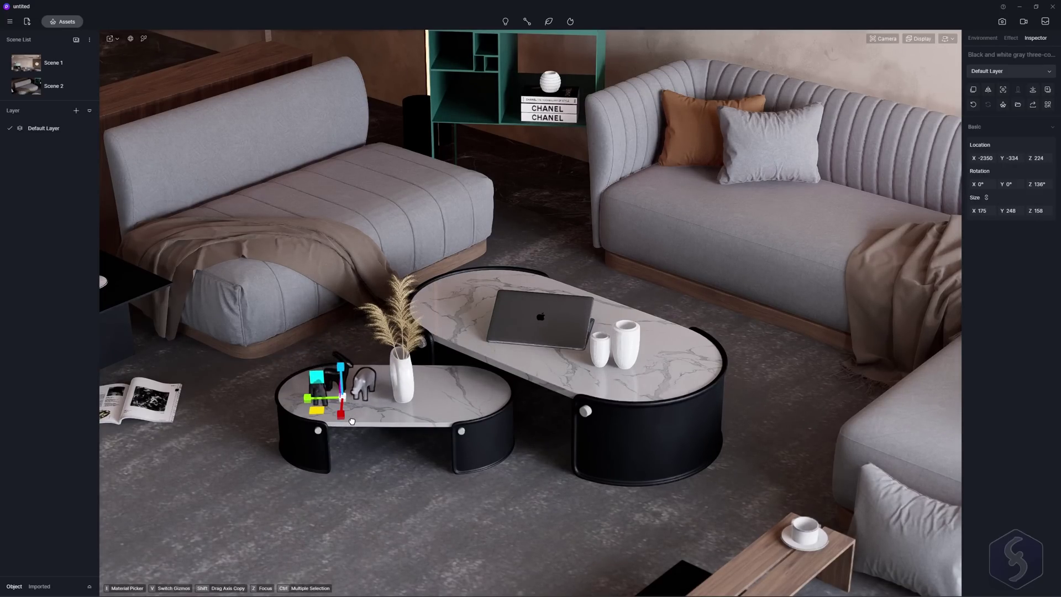
left_click_drag(354, 350, 355, 399)
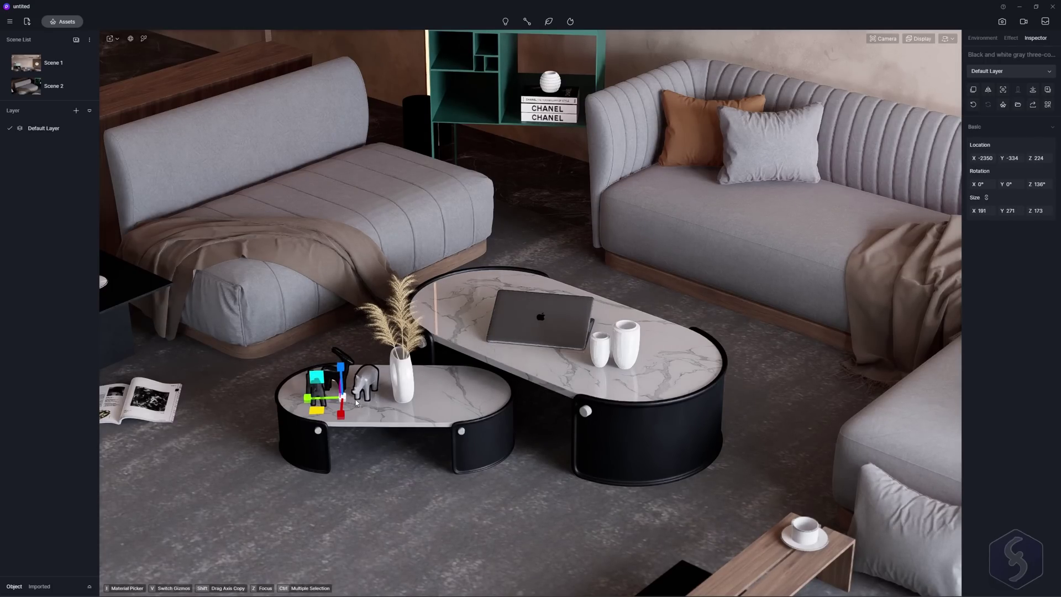
key("Escape")
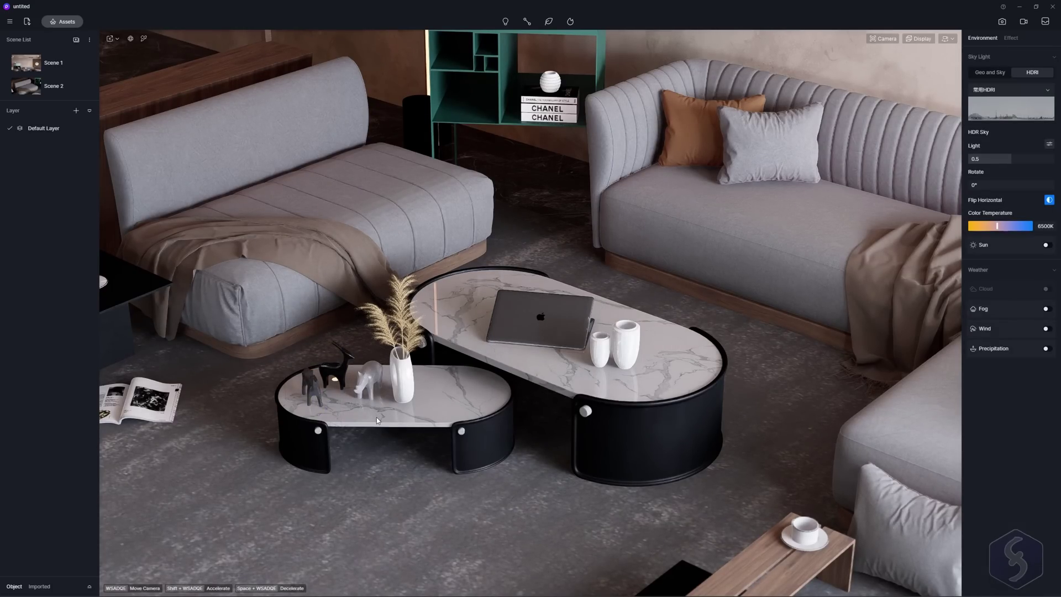
left_click(10, 22)
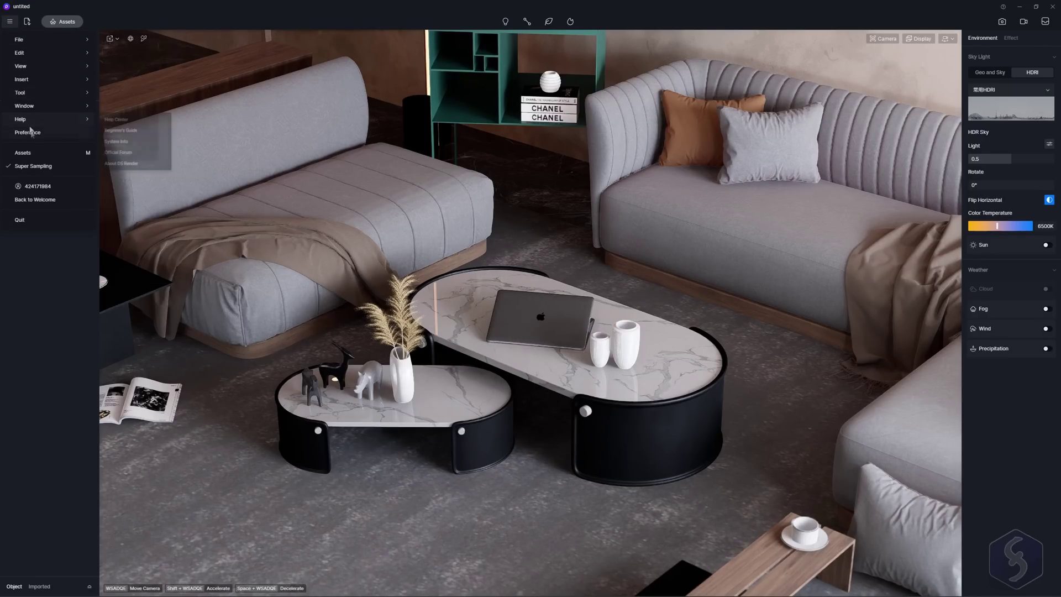
- Check the Preferences dialog, then flip the animal figurines twice in the Inspector
left_click(28, 133)
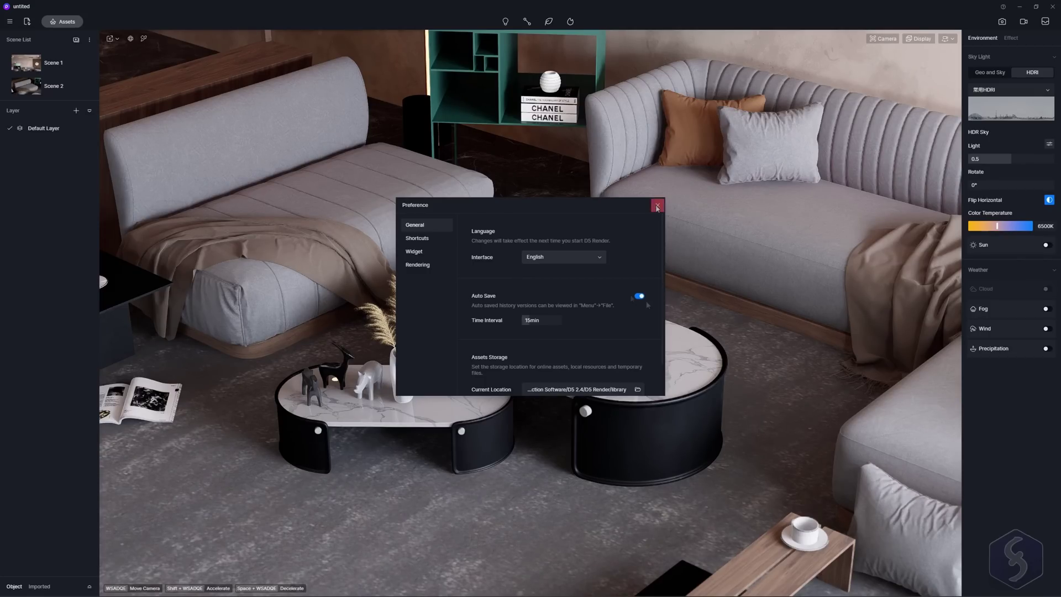
left_click(657, 207)
left_click(337, 376)
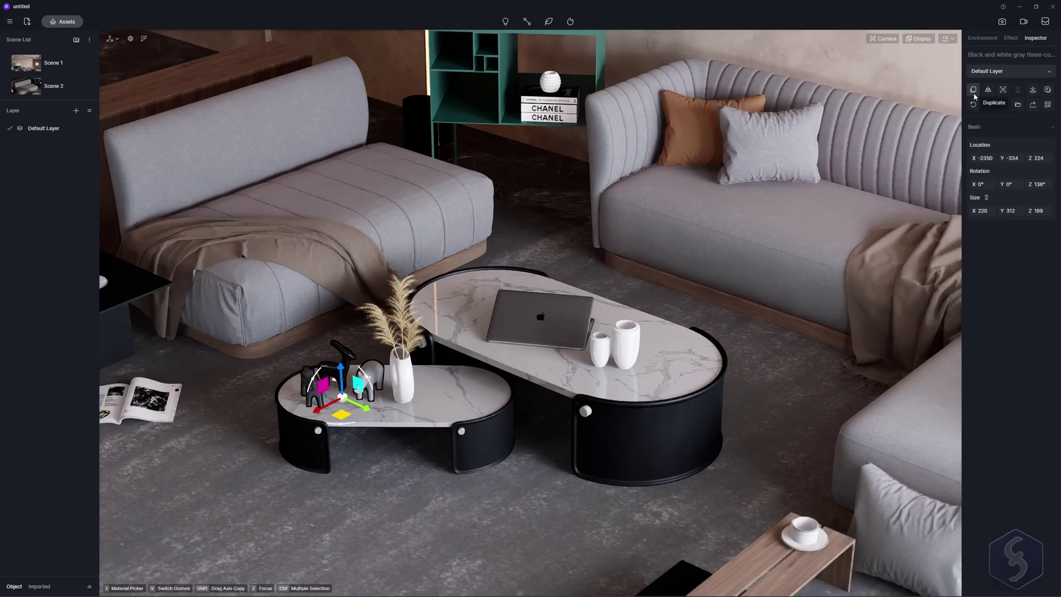
left_click(990, 95)
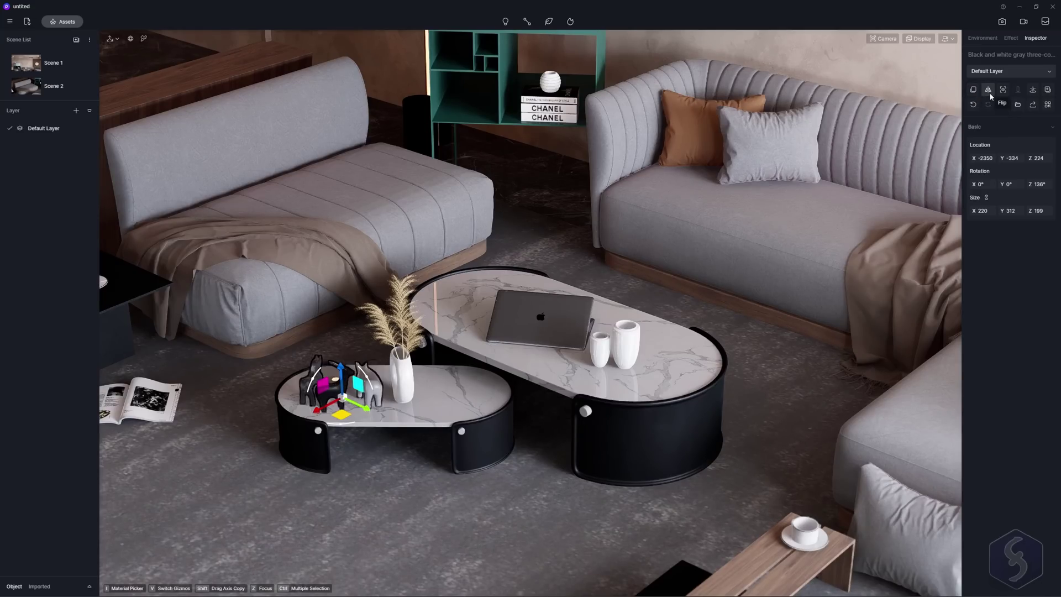
left_click(990, 95)
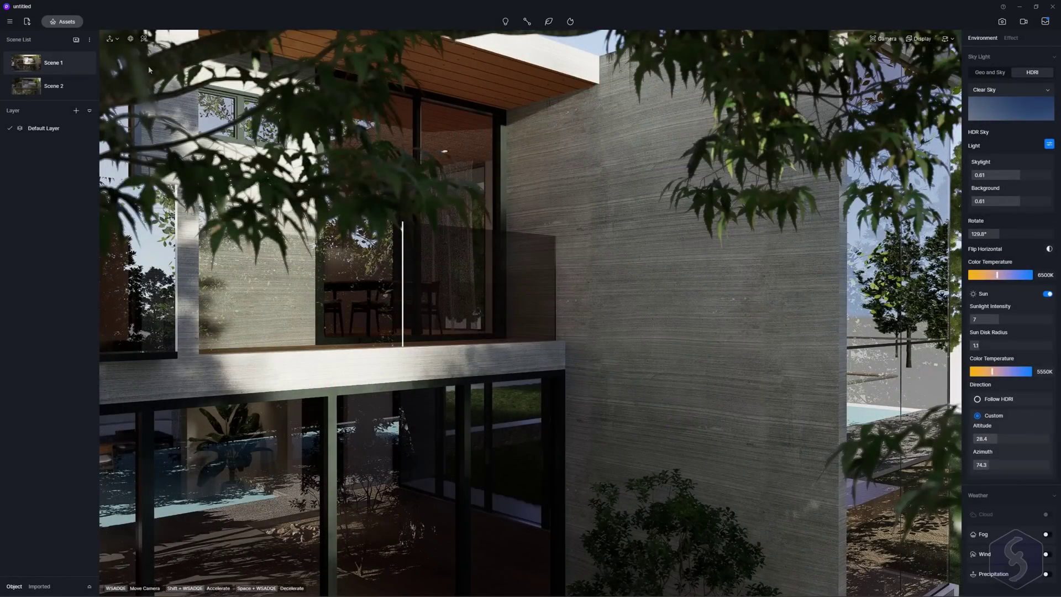
- Browse the Fabric, Glass, Stone and Wall and Roof material categories
left_click(63, 21)
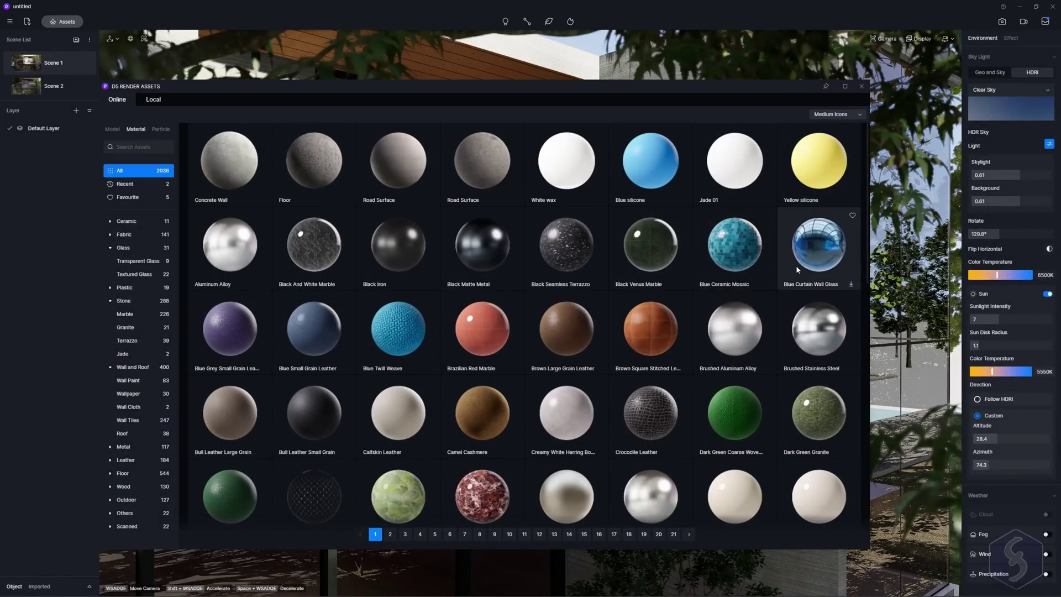
scroll(827, 274, "down", 10)
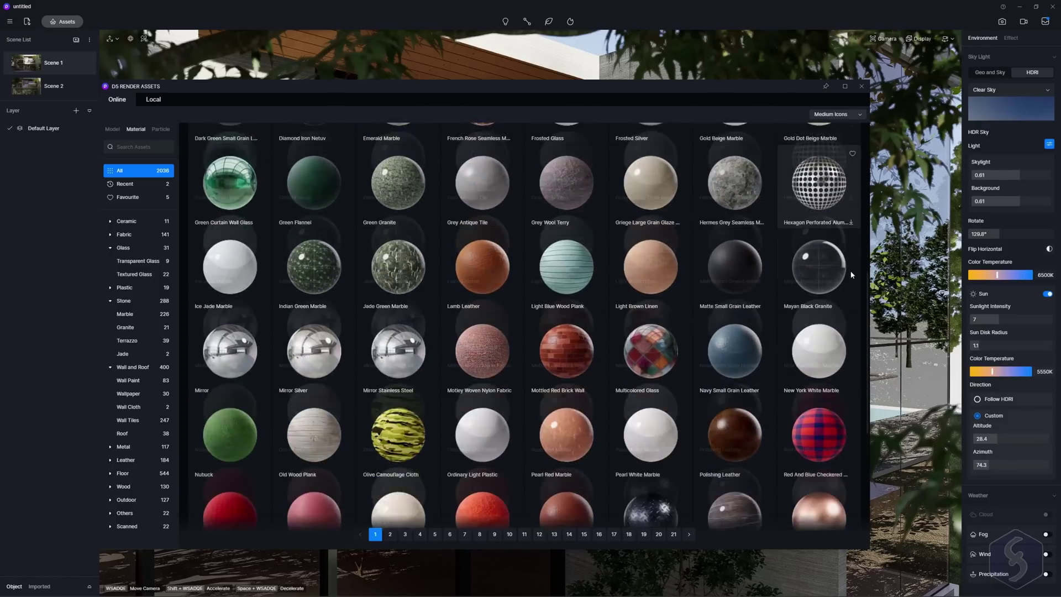
scroll(850, 271, "down", 3)
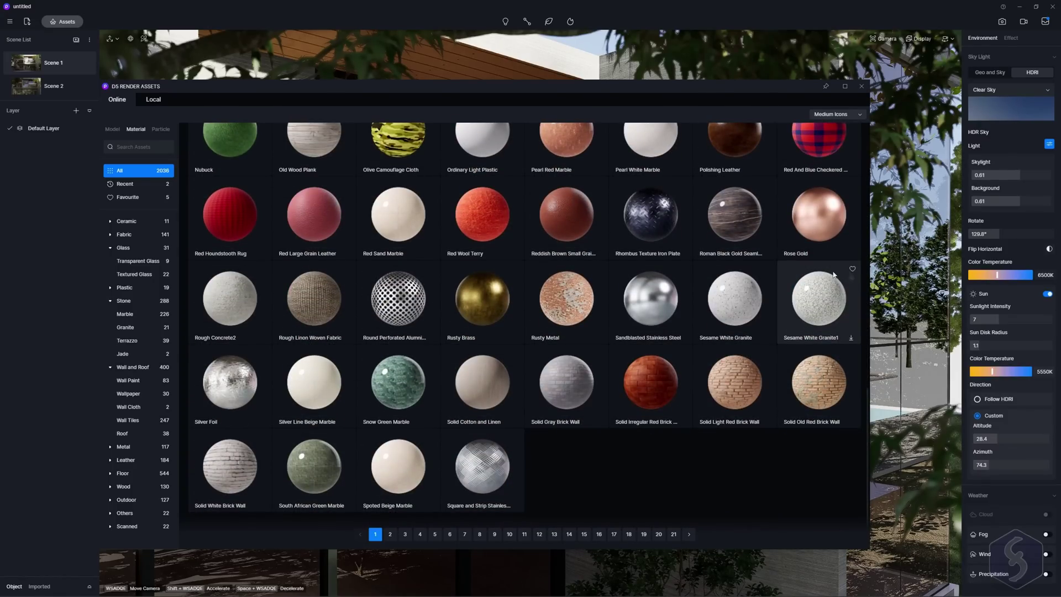
left_click(148, 242)
scroll(853, 291, "down", 1)
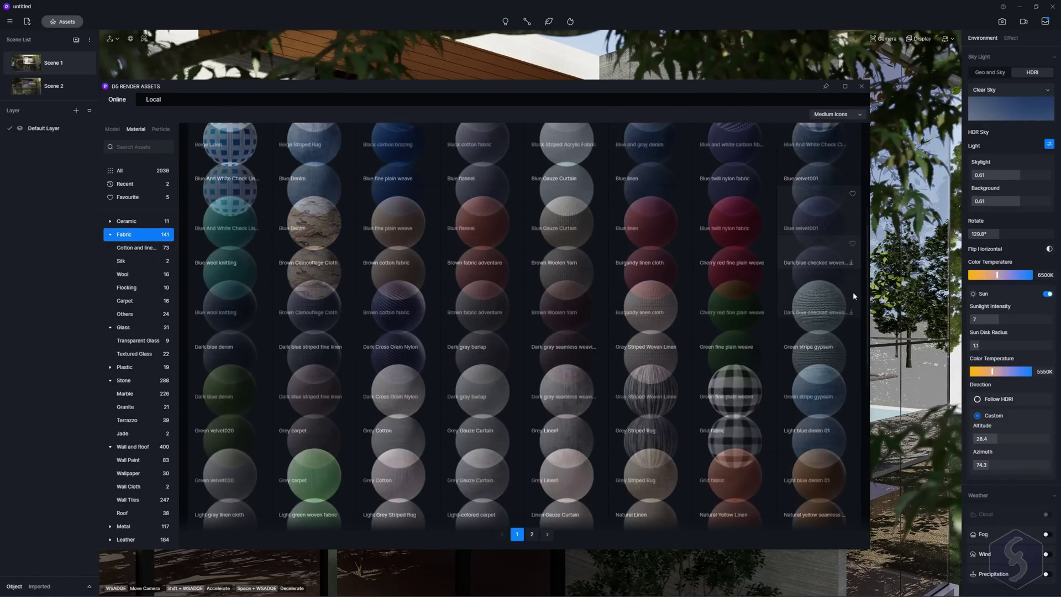
left_click(124, 329)
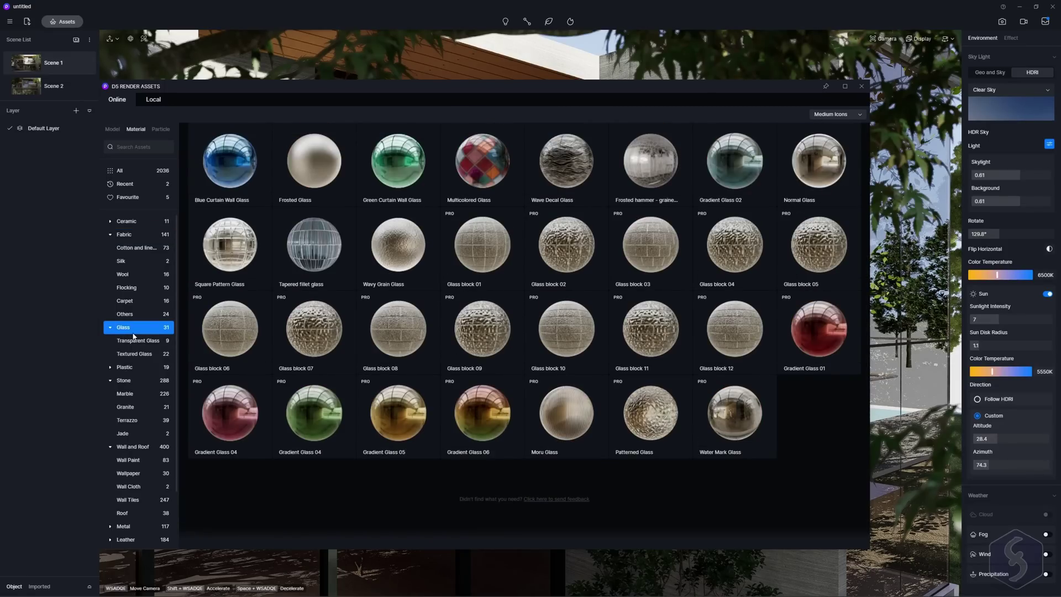
left_click(135, 379)
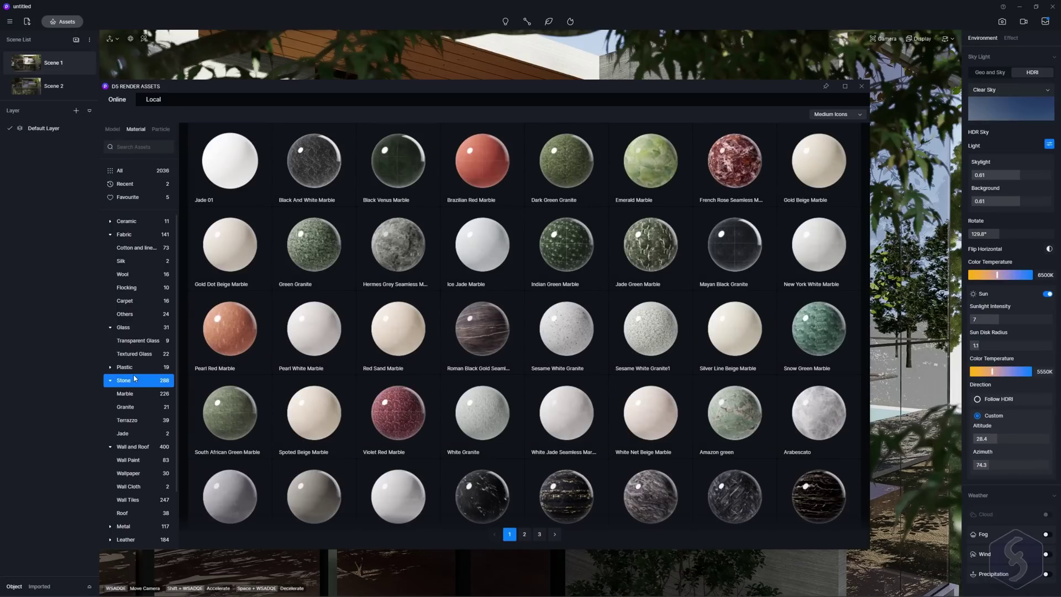
left_click(145, 447)
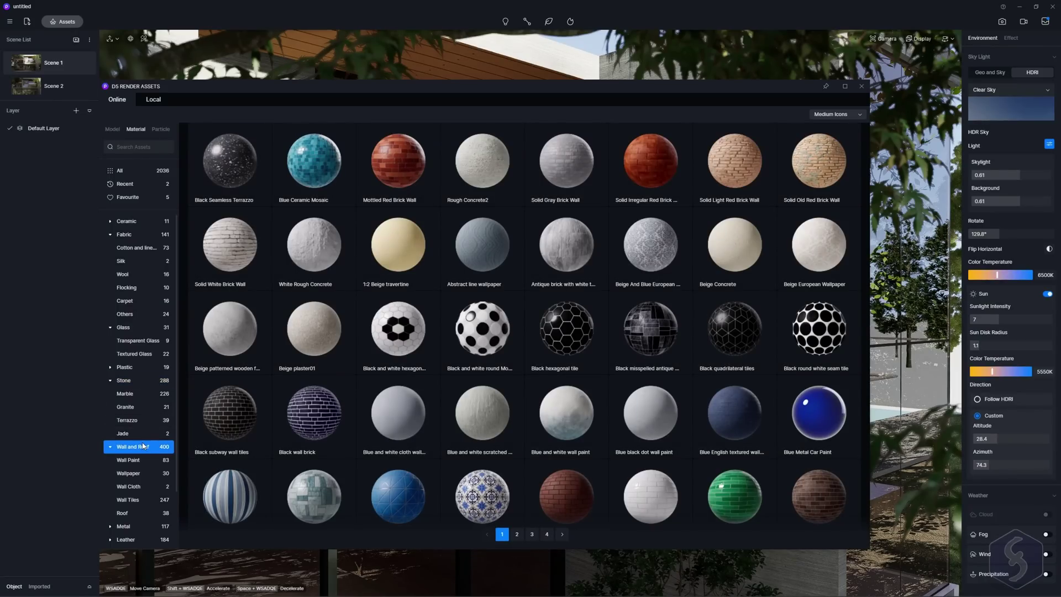
scroll(141, 442, "down", 3)
- Apply the Outdoor Pavement tile 07 material to the concrete wall
left_click(142, 511)
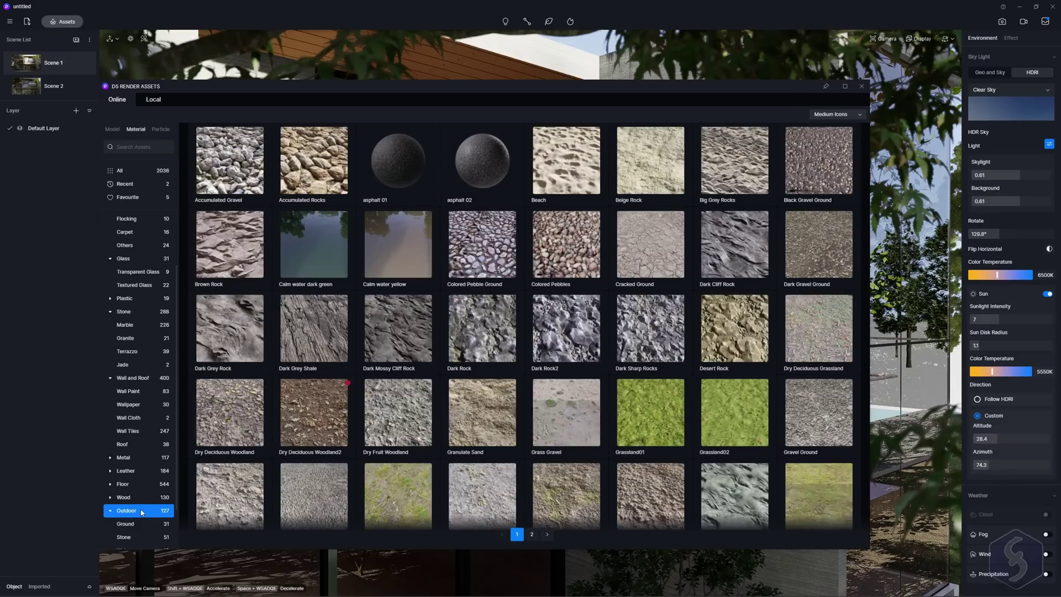
scroll(202, 480, "down", 8)
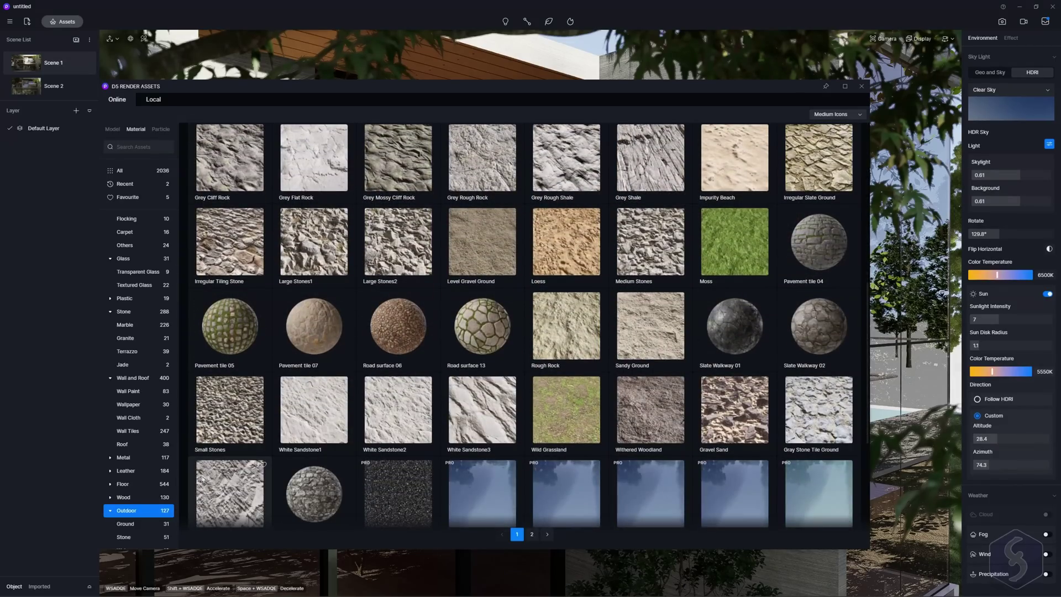
left_click(295, 347)
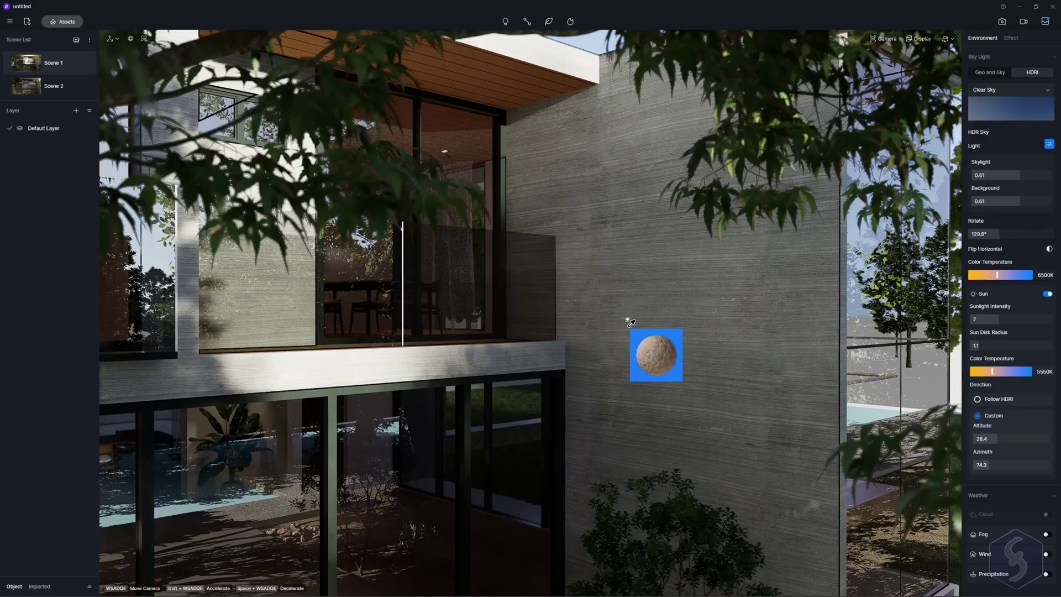
left_click(628, 320)
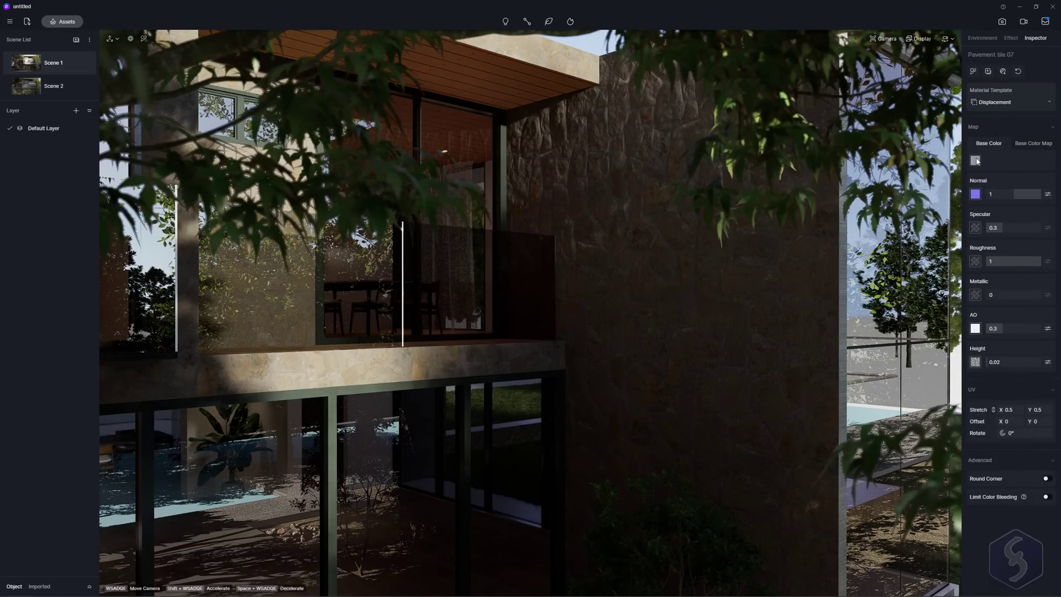
- Set the wall material's base colour value to 100 and brightness to 1.71
left_click(976, 160)
left_click(1029, 259)
left_click_drag(1006, 271, 1031, 272)
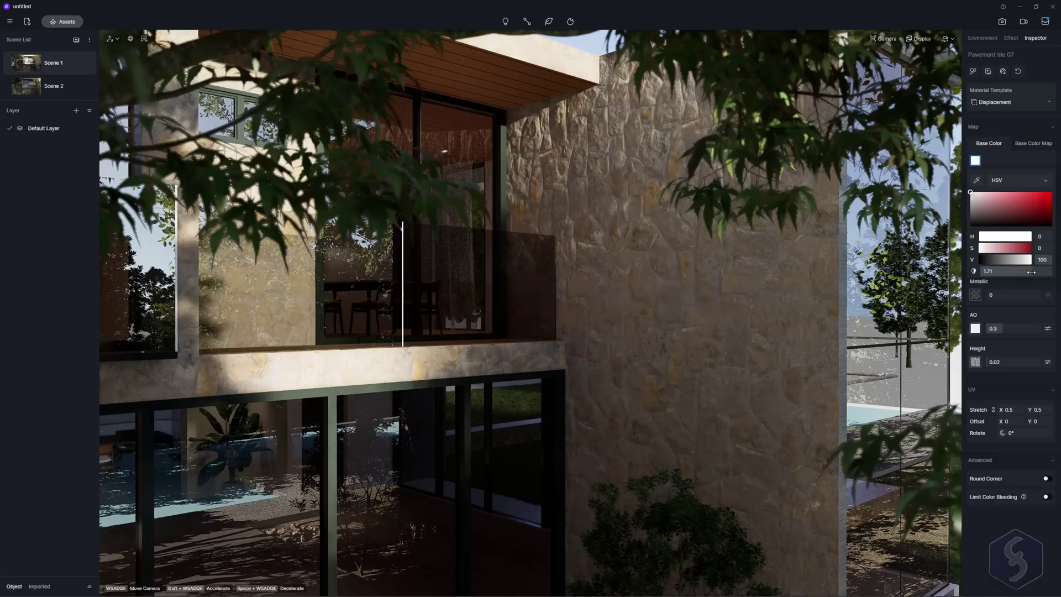
left_click(1046, 287)
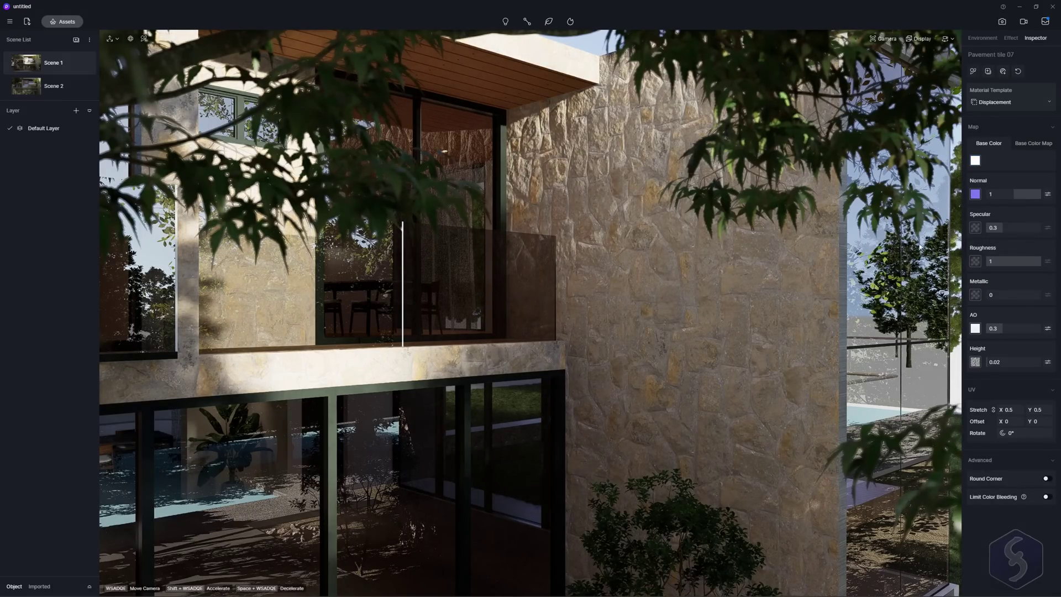
- Adjust the wall texture's UV Stretch, then set the pool's Material Template to Water
left_click_drag(1015, 412, 1000, 406)
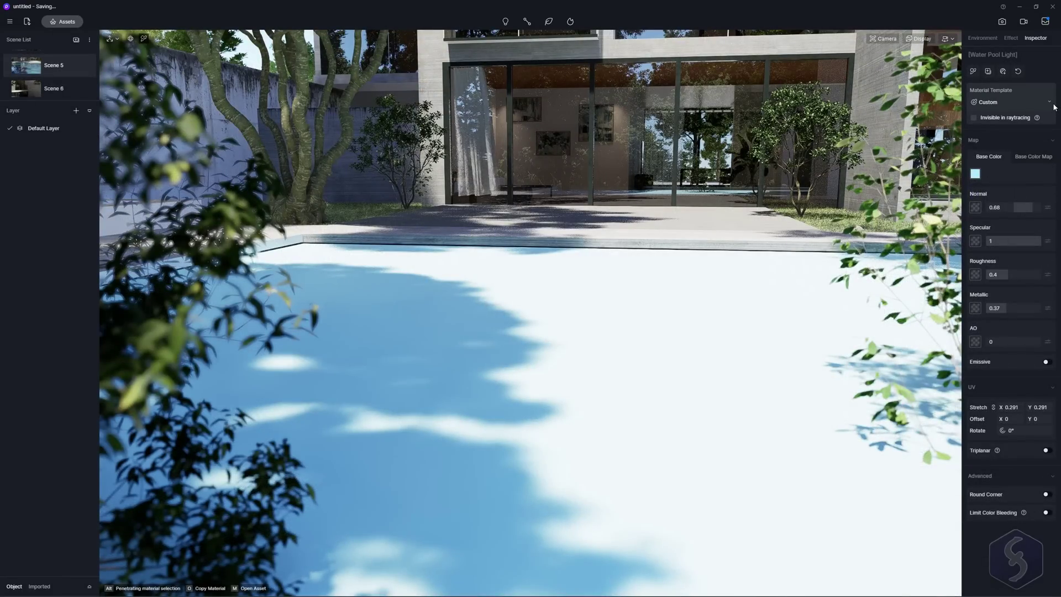
left_click(1052, 104)
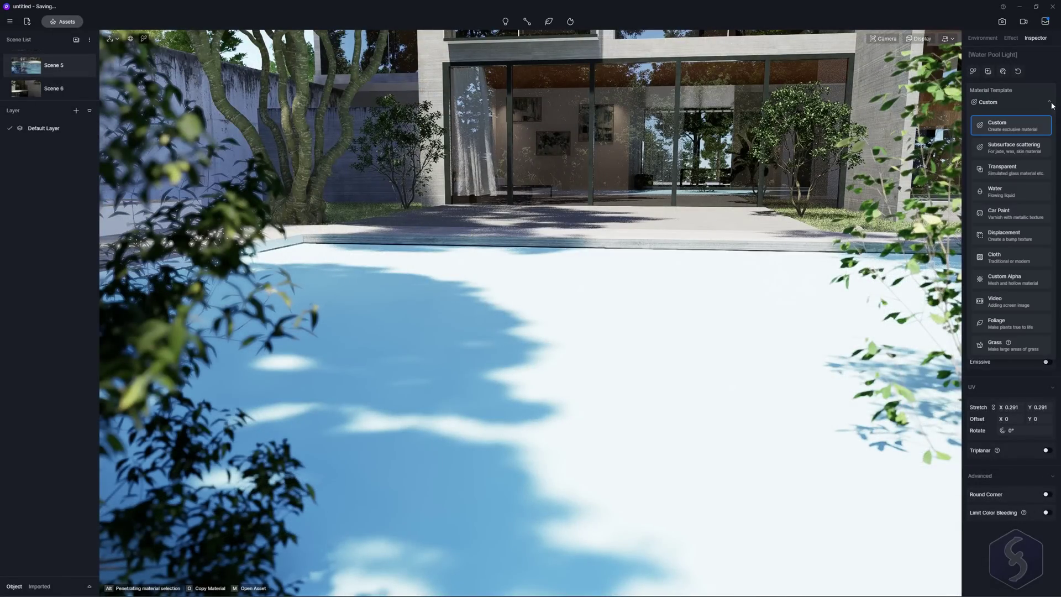
left_click(1033, 190)
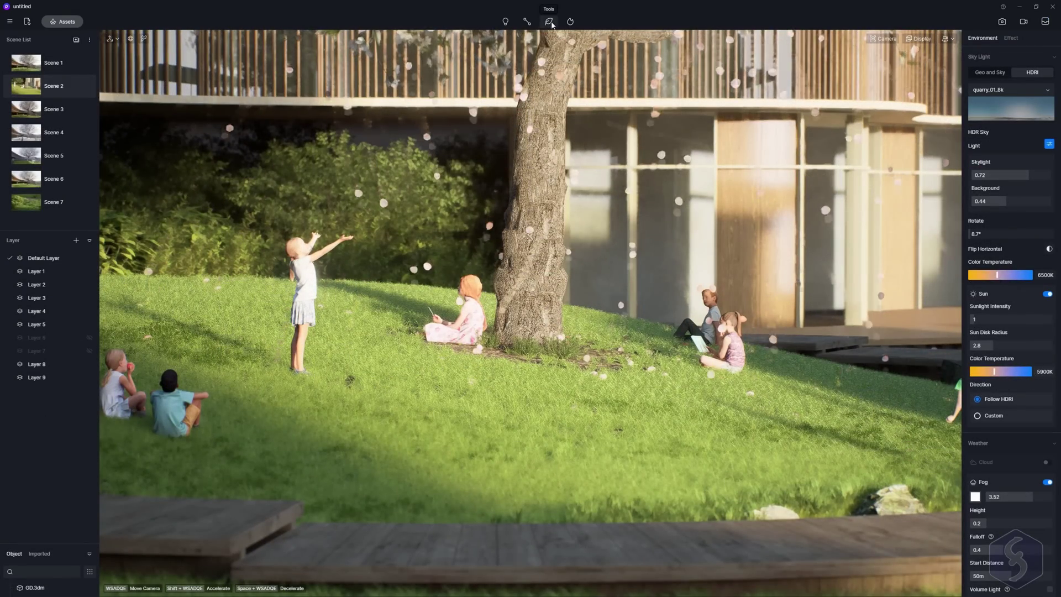
- Paint Berberis thunbergii 08 and Golden Privet 10 shrubs onto the lawn with the Scatter brush
left_click(549, 21)
left_click(567, 43)
left_click(230, 102)
left_click(314, 102)
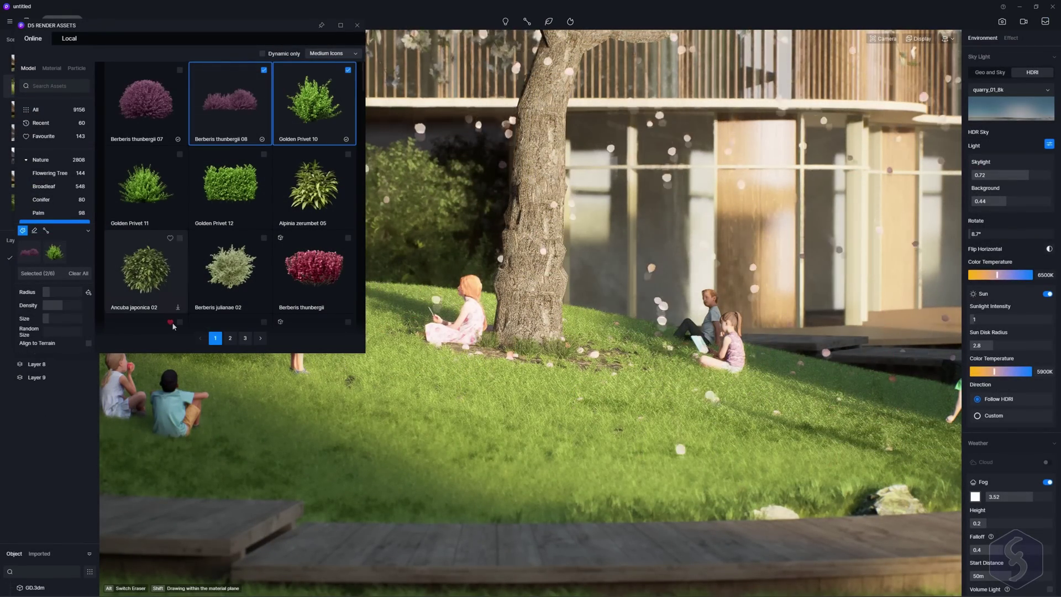
mouse_move(398, 360)
left_mouse_down()
mouse_move(476, 364)
mouse_move(584, 435)
mouse_move(658, 399)
mouse_move(336, 489)
mouse_move(603, 409)
mouse_move(816, 457)
left_mouse_up()
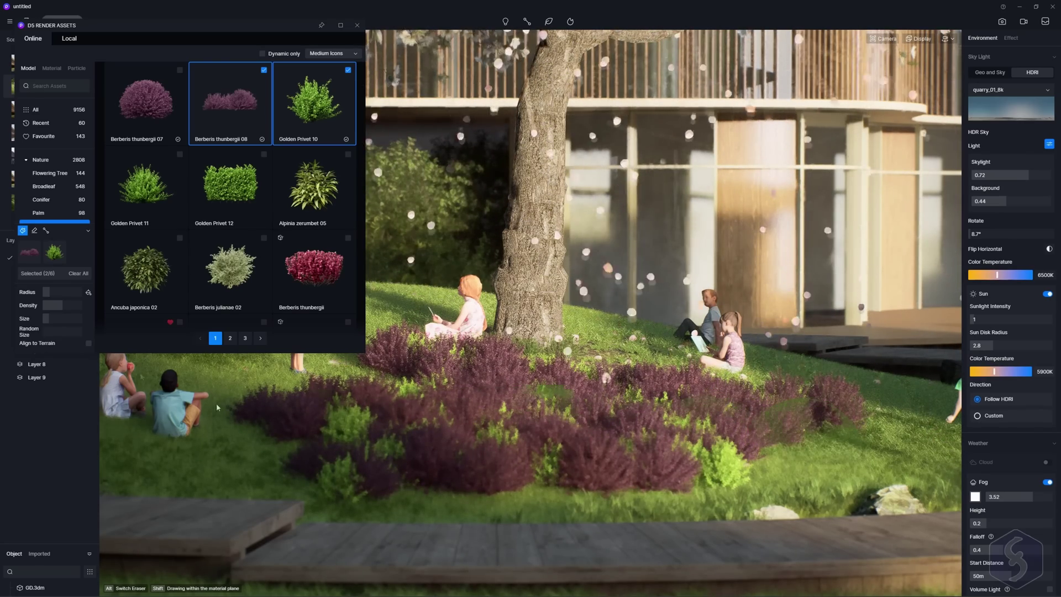
- Erase some painted shrubs and repaint them across the lawn in front of the tree
left_click(34, 231)
mouse_move(282, 428)
left_mouse_down()
mouse_move(478, 464)
mouse_move(688, 451)
mouse_move(795, 427)
mouse_move(557, 484)
mouse_move(530, 406)
mouse_move(467, 381)
left_mouse_up()
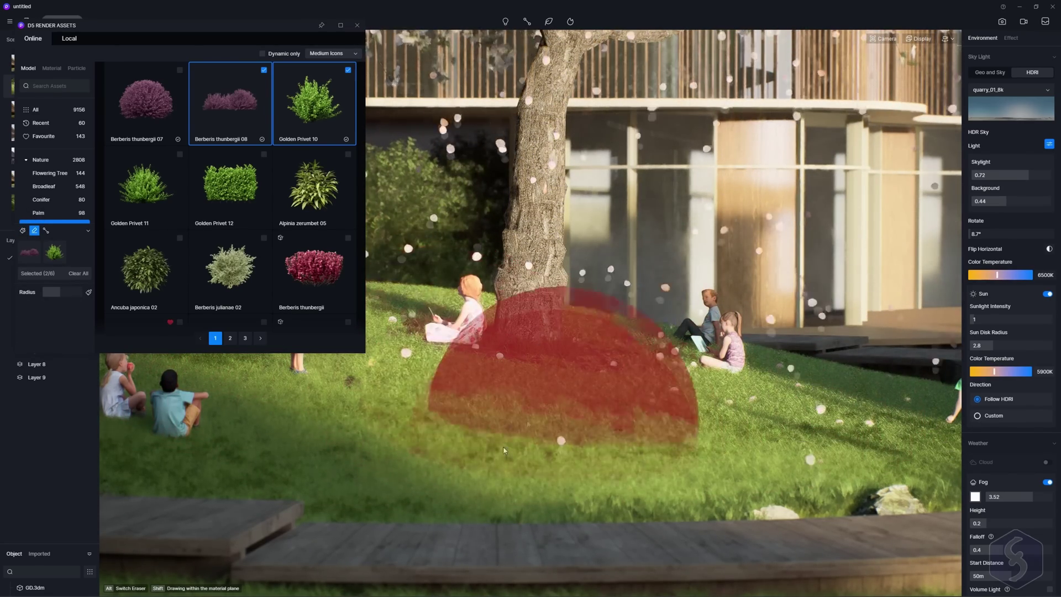
left_click(23, 230)
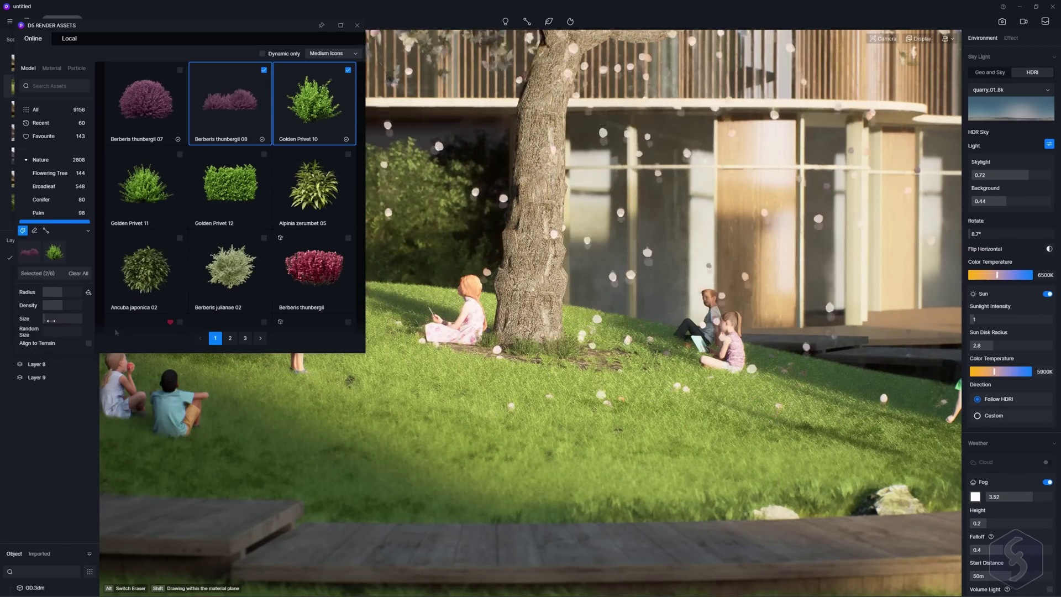
mouse_move(470, 332)
left_mouse_down()
mouse_move(498, 382)
mouse_move(699, 342)
mouse_move(528, 489)
left_mouse_up()
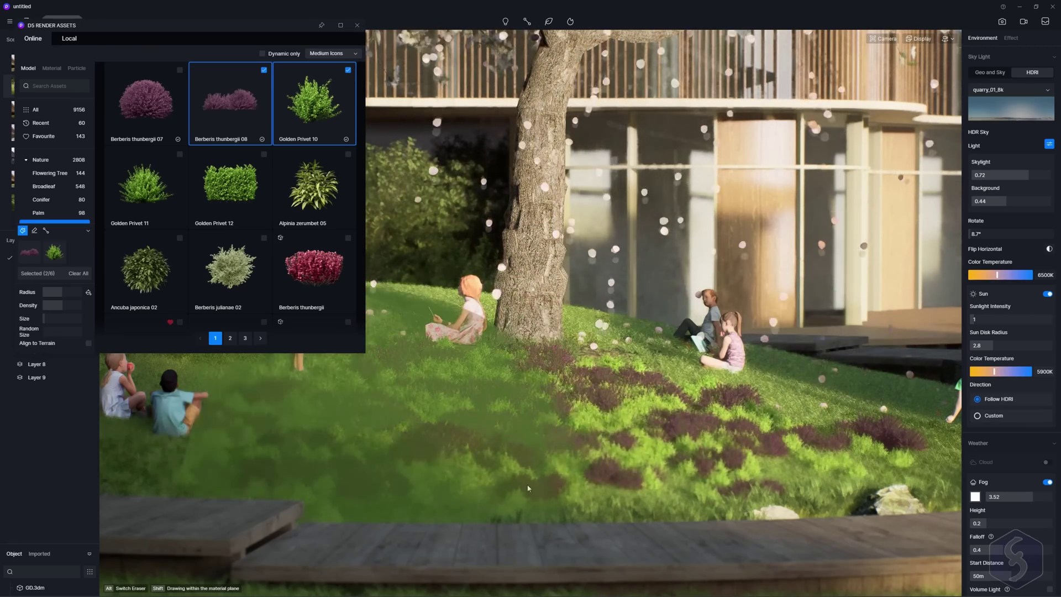
key("Escape")
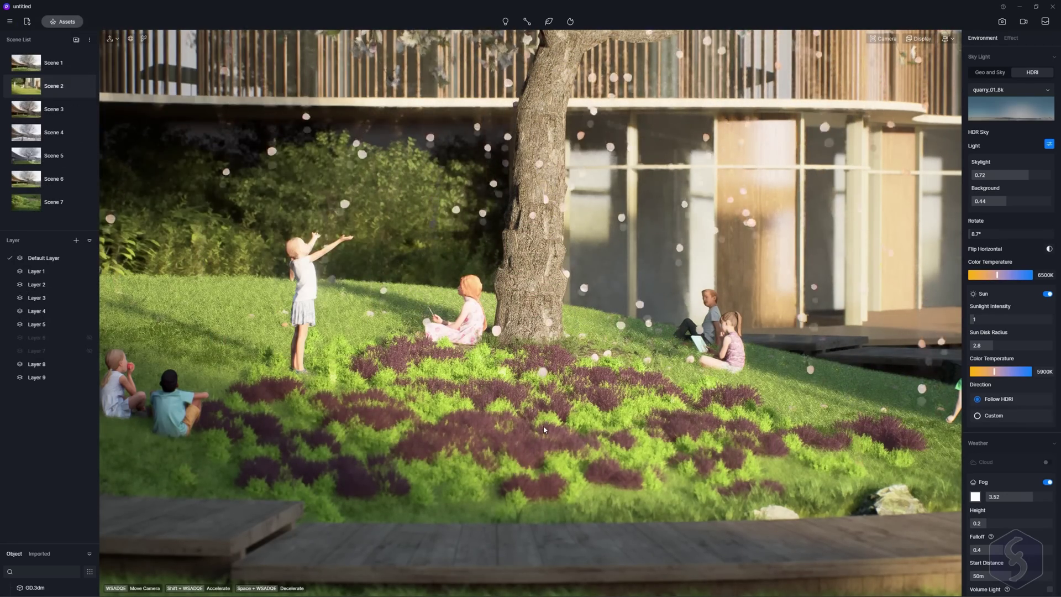
- Delete the Brush History8 shrub record, toggle grass record 0 off and on, then open Scene 1
left_click(545, 430)
left_click(1050, 353)
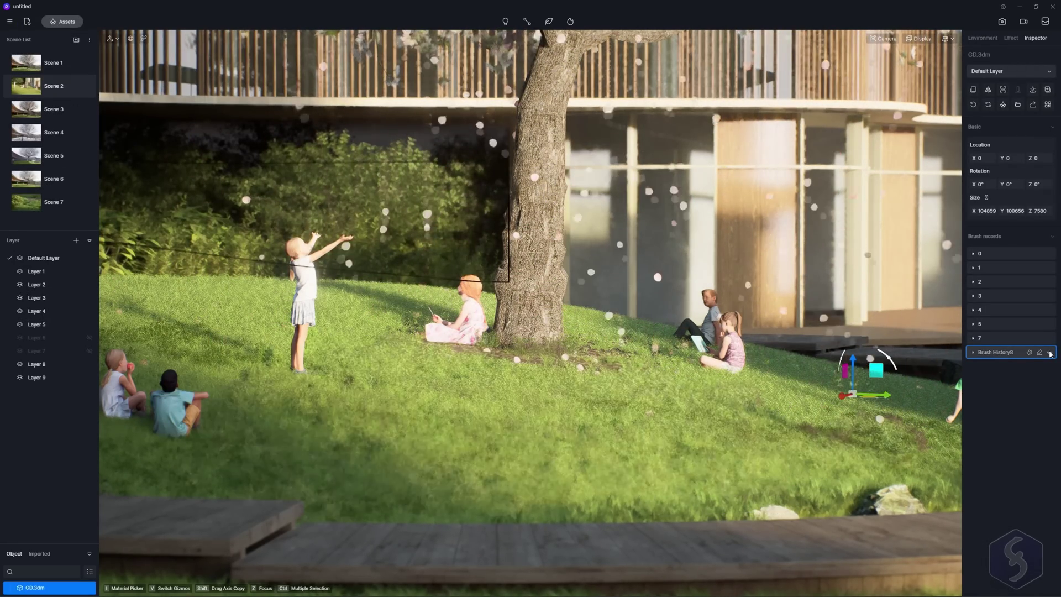
left_click(550, 402)
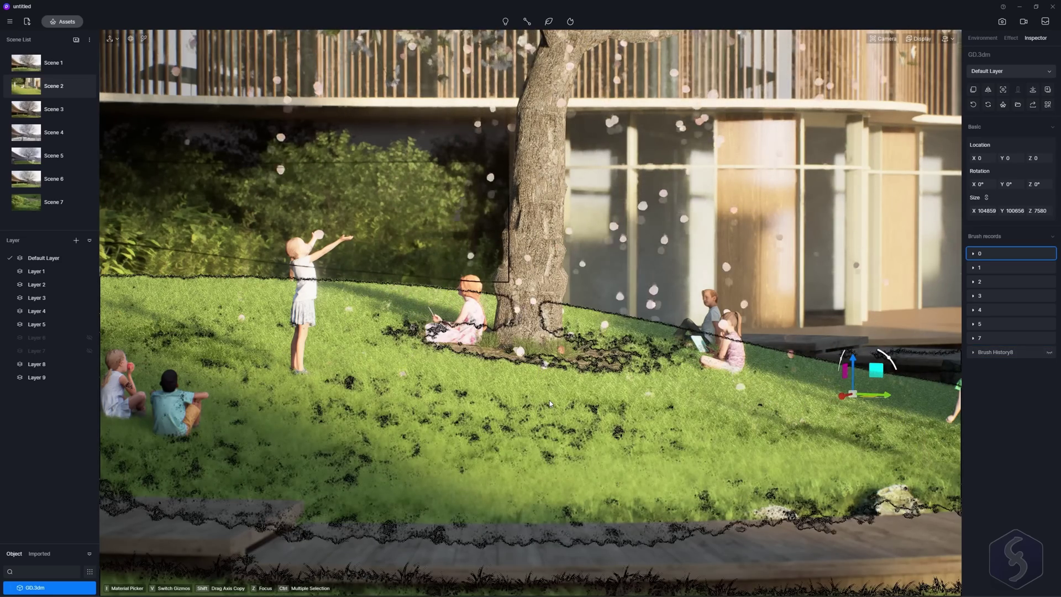
left_click(1050, 253)
left_click(1050, 254)
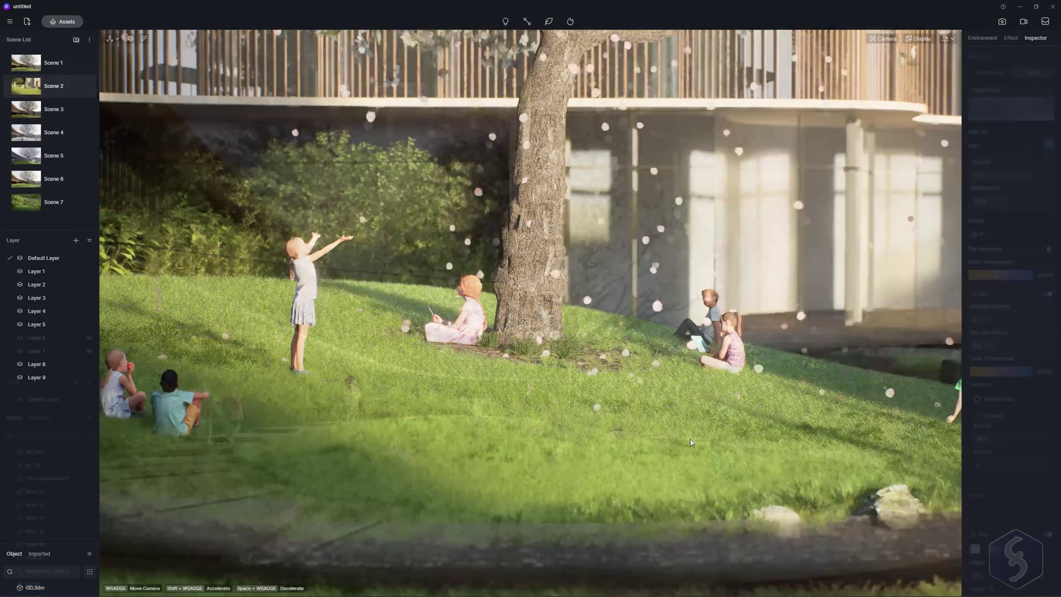
left_click(54, 62)
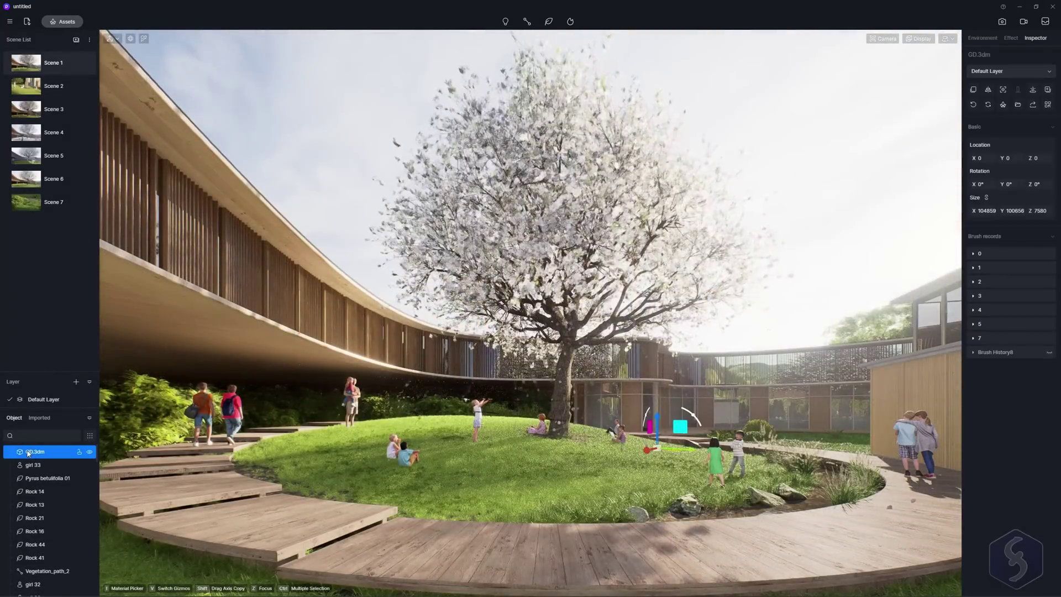
- Toggle the GD.3dm model and the girl 33 figure hidden and visible again in the Object list
left_click(87, 452)
left_click(87, 452)
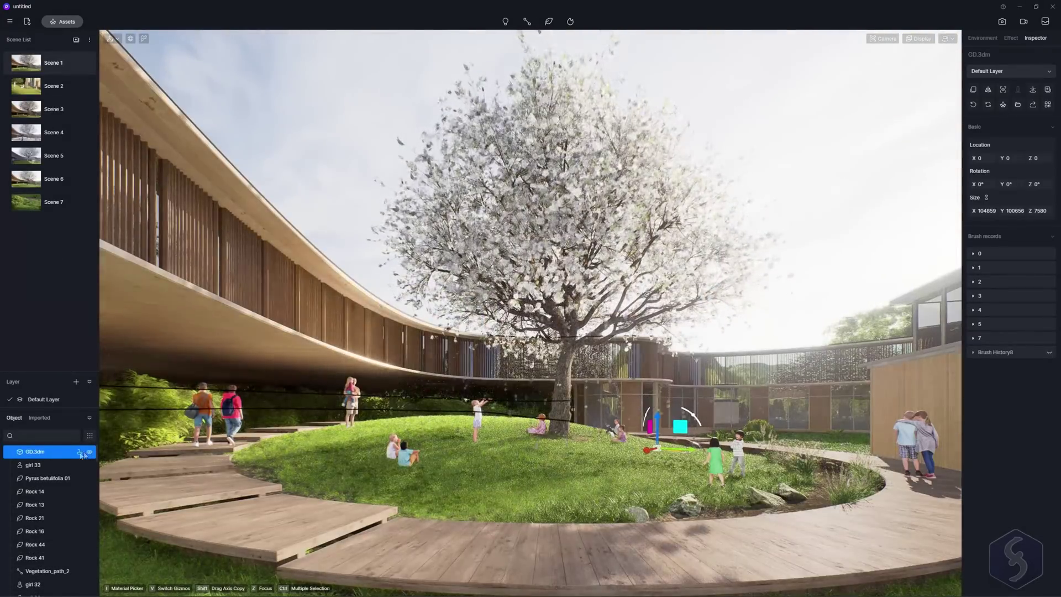
left_click(84, 465)
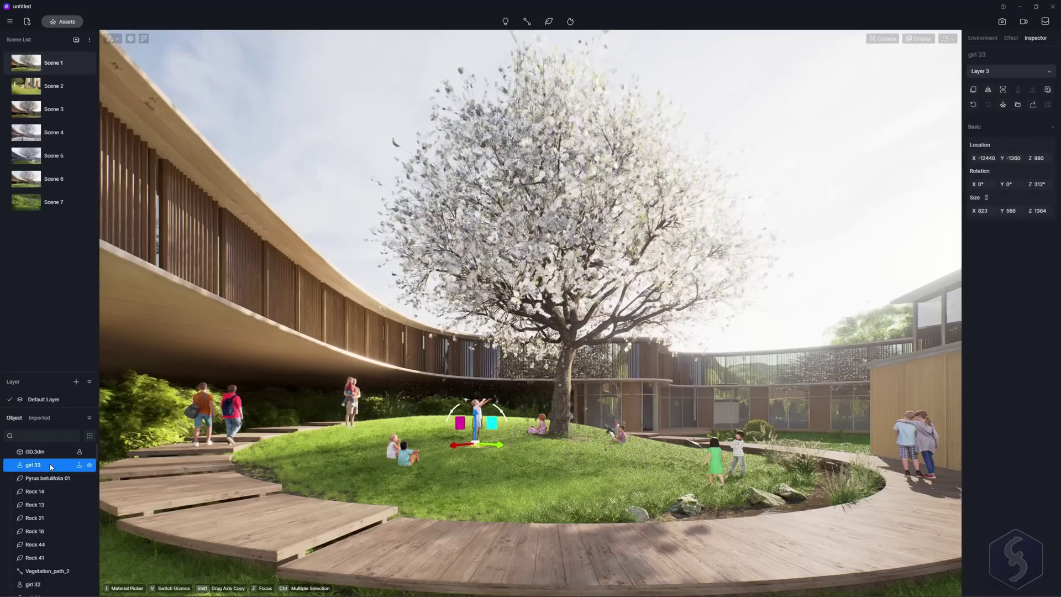
left_click(89, 466)
left_click(89, 466)
scroll(55, 497, "down", 3)
- Hide boy 31 and girl 32 with H, then select girl 33 and the Pyrus tree
left_click(55, 536)
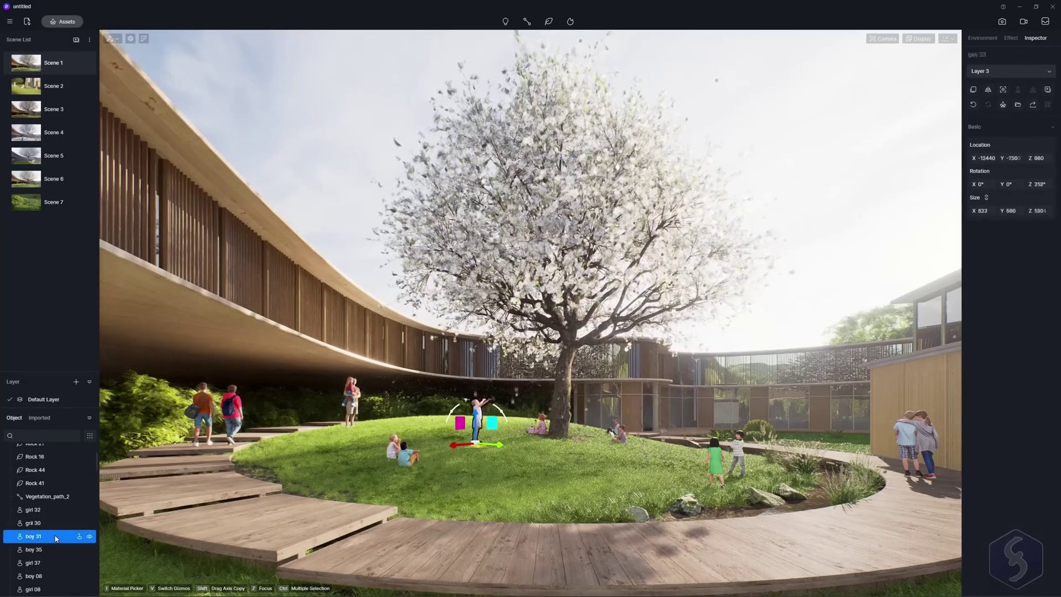
left_click(89, 536)
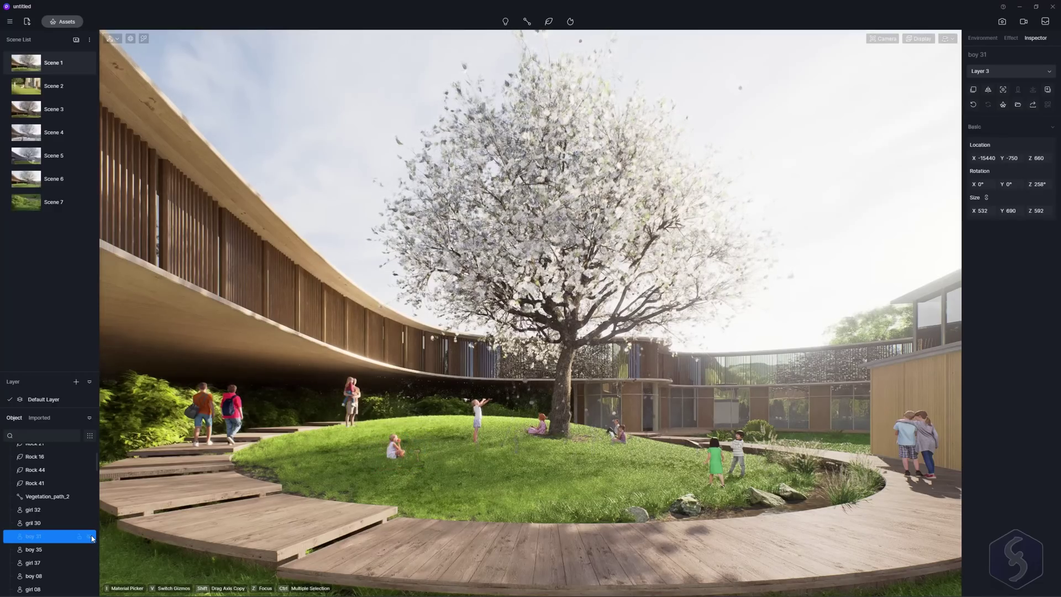
left_click(90, 537)
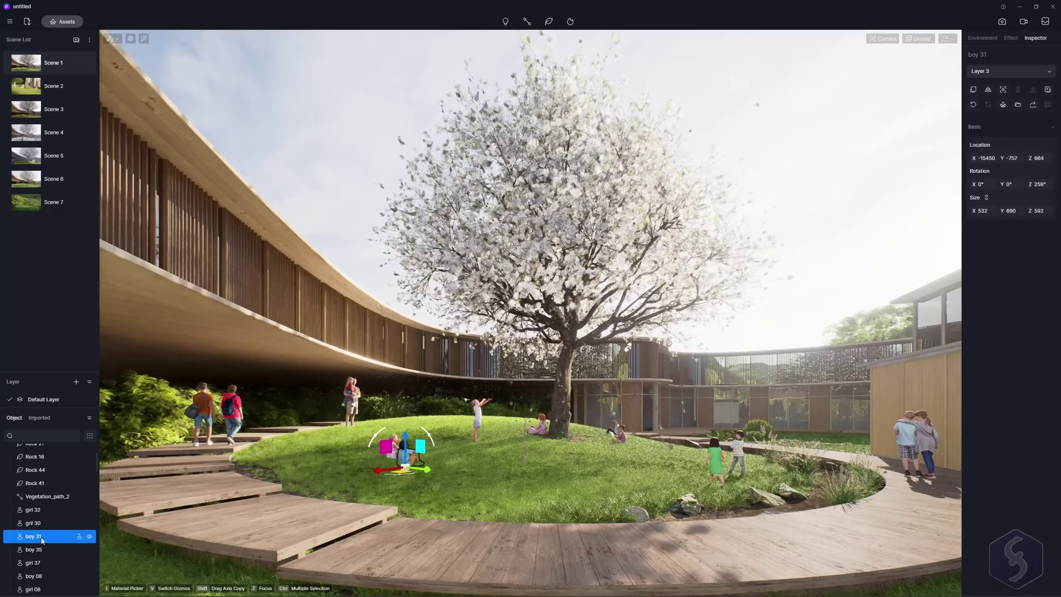
left_click(56, 510, "ctrl")
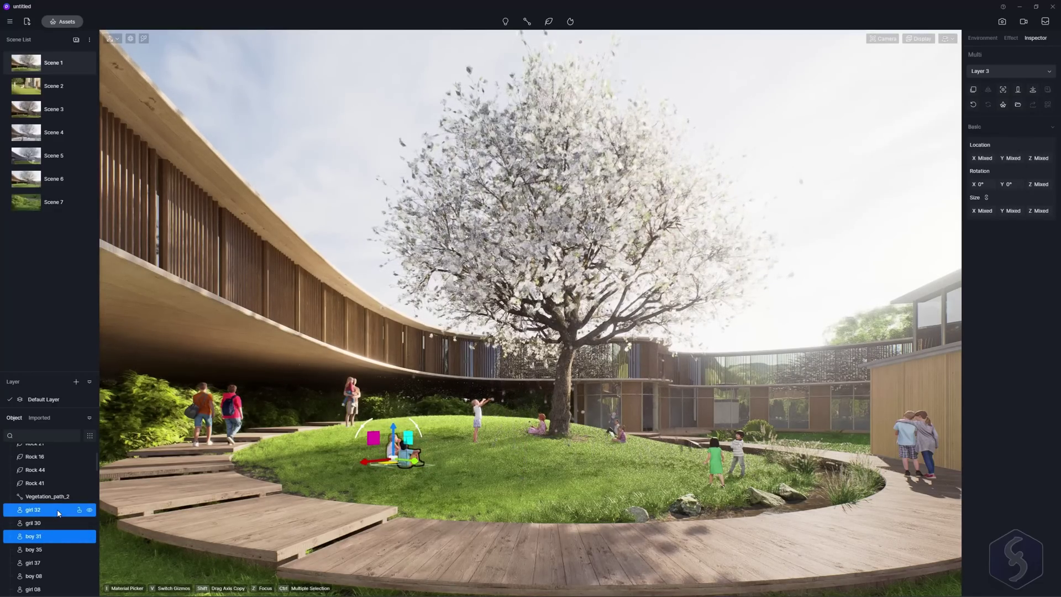
key("h")
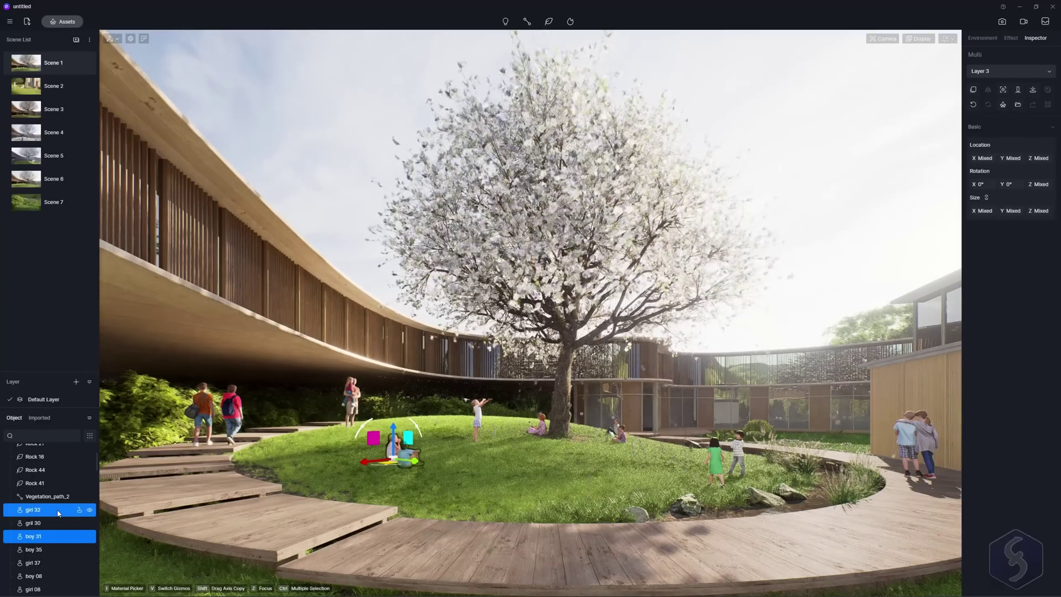
left_click(479, 418)
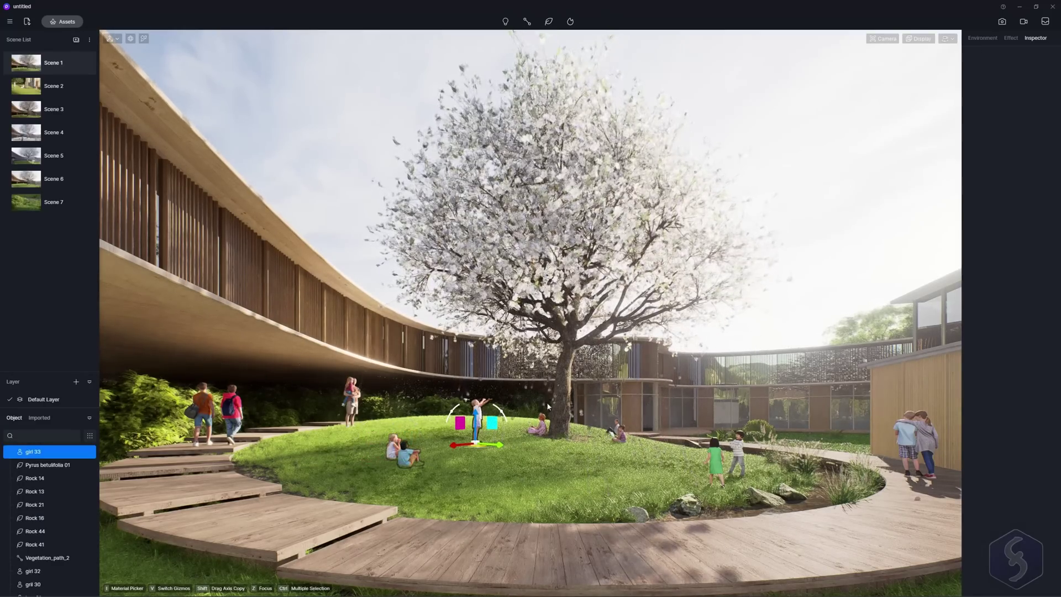
left_click(567, 409, "ctrl")
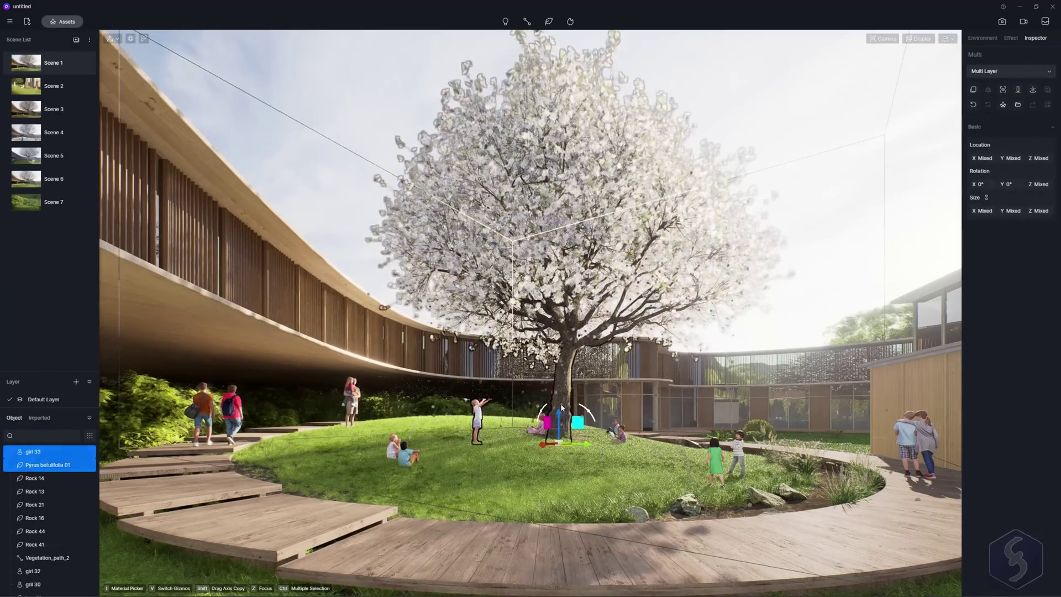
- Group girl 33 with the Pyrus betulifolia 01 tree using Ctrl+G, then clear the selection
key("ctrl+g")
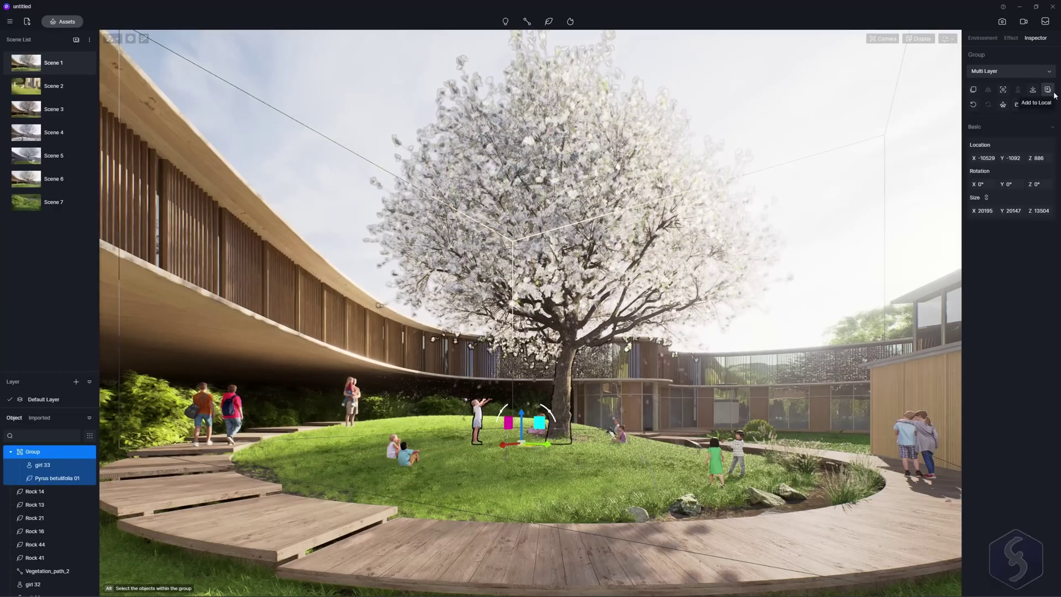
key("Escape")
- After checking Layer 1's visibility, assign the girl-and-tree group to Layer 2
left_click(89, 381)
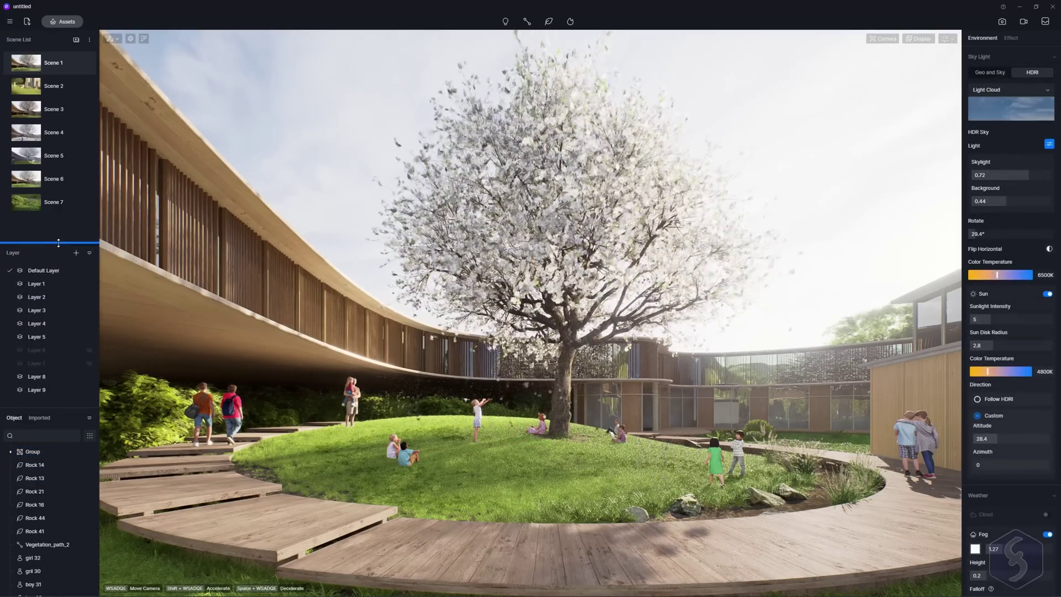
left_click(89, 281)
left_click(89, 280)
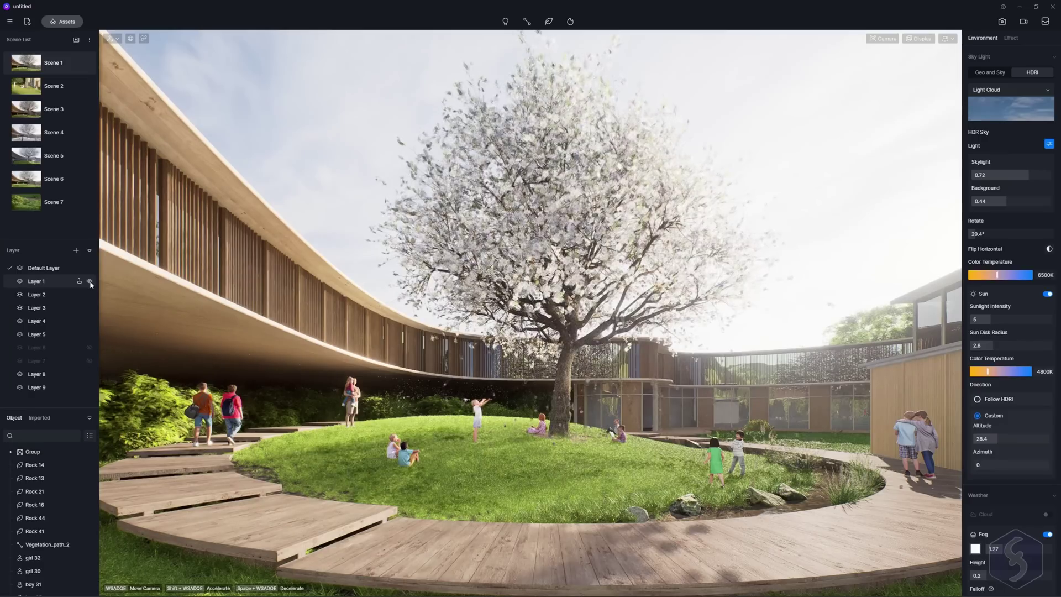
left_click(553, 248)
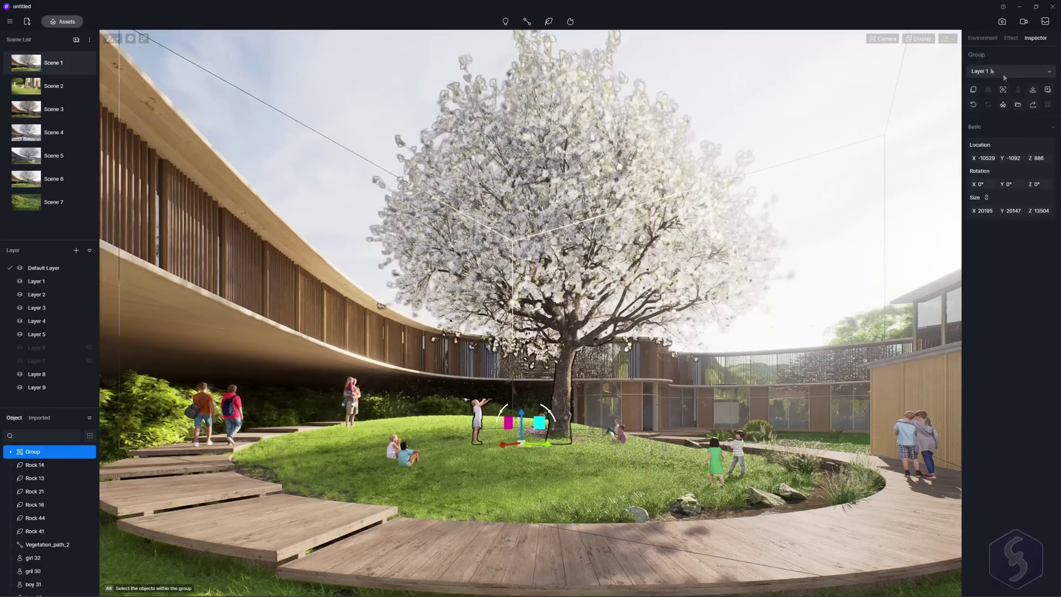
left_click(1050, 72)
left_click(990, 111)
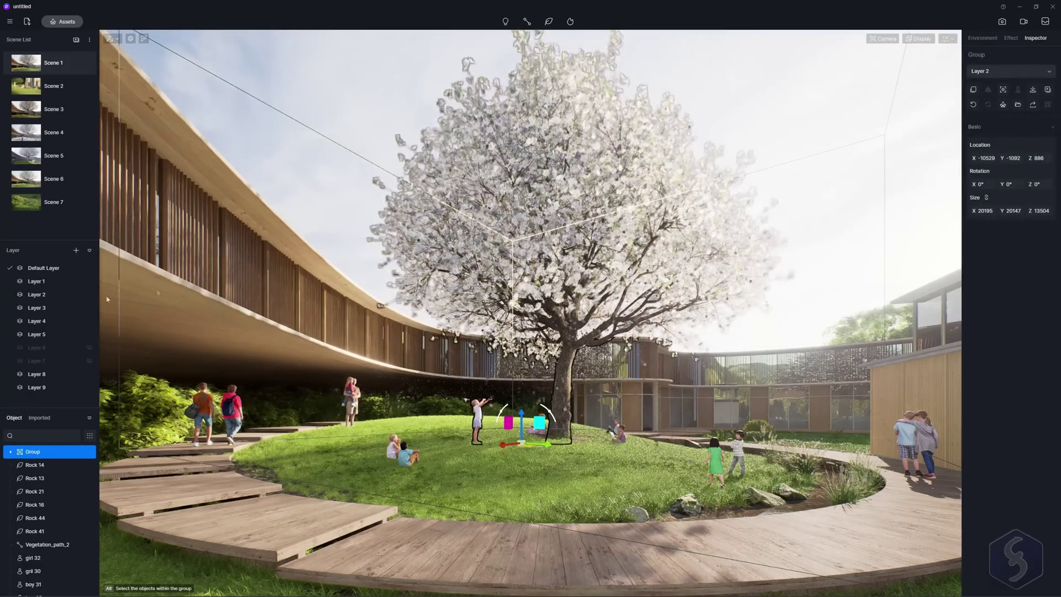
- Toggle Layer 2 and the Default Layer off and on to confirm the group follows Layer 2
left_click(89, 295)
left_click(89, 294)
left_click(90, 268)
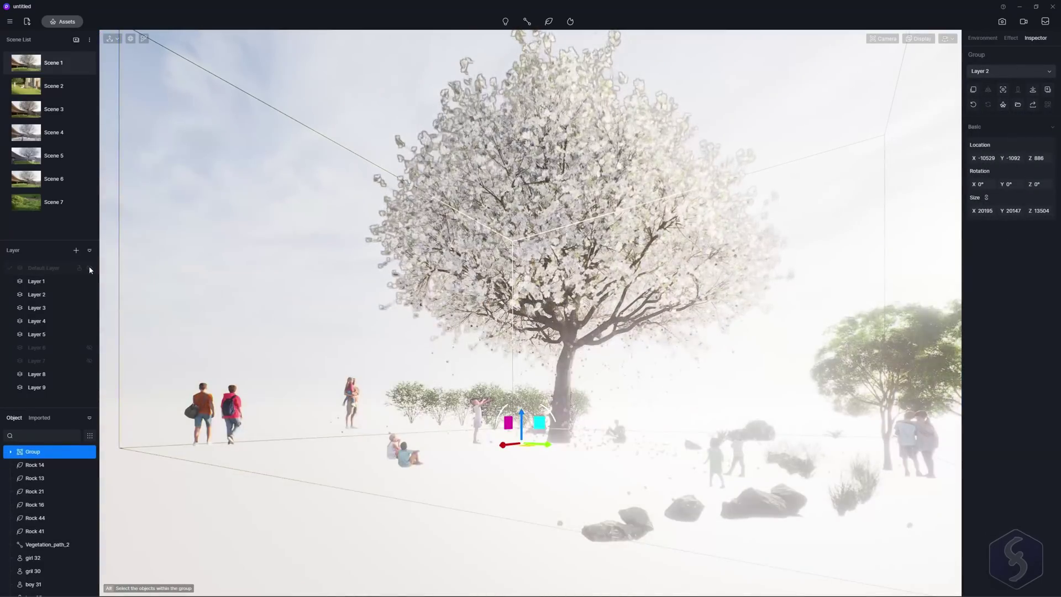
left_click(90, 269)
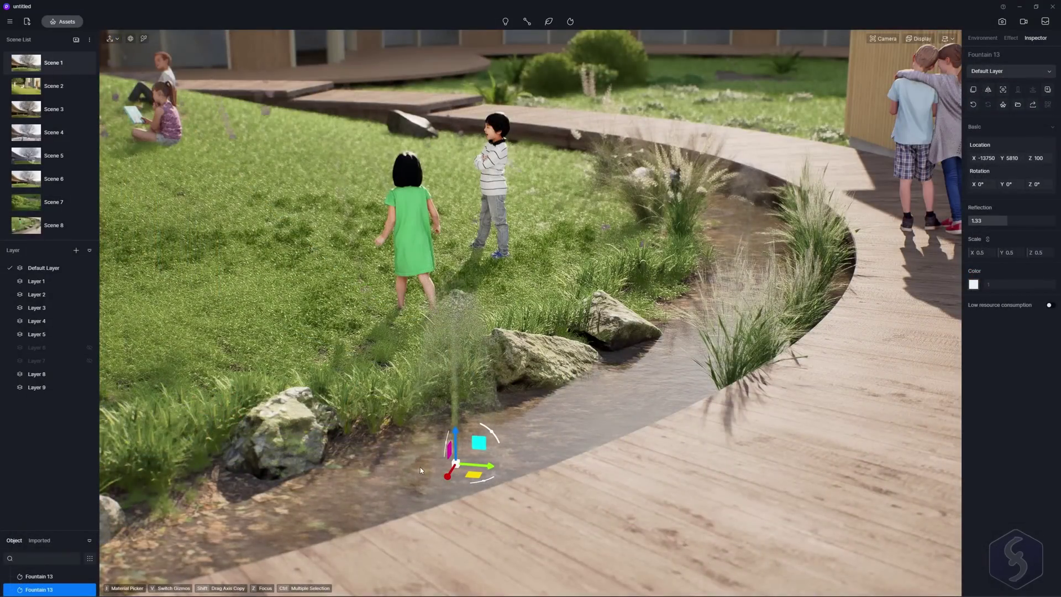
- Place a Fountain 13 particle effect from the Particle library in the stream beside the boardwalk
left_click(62, 21)
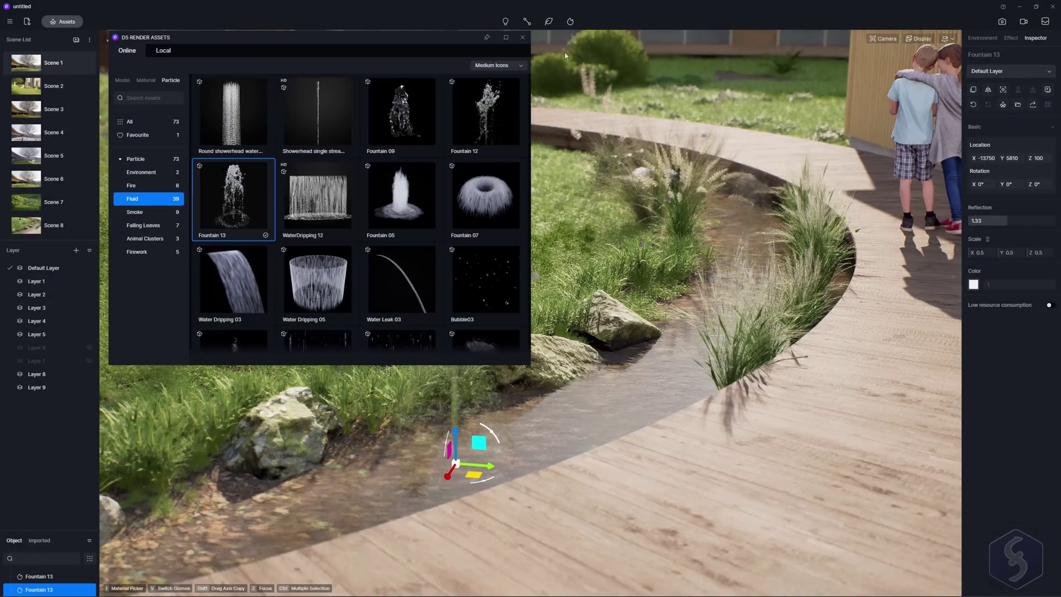
left_click(150, 159)
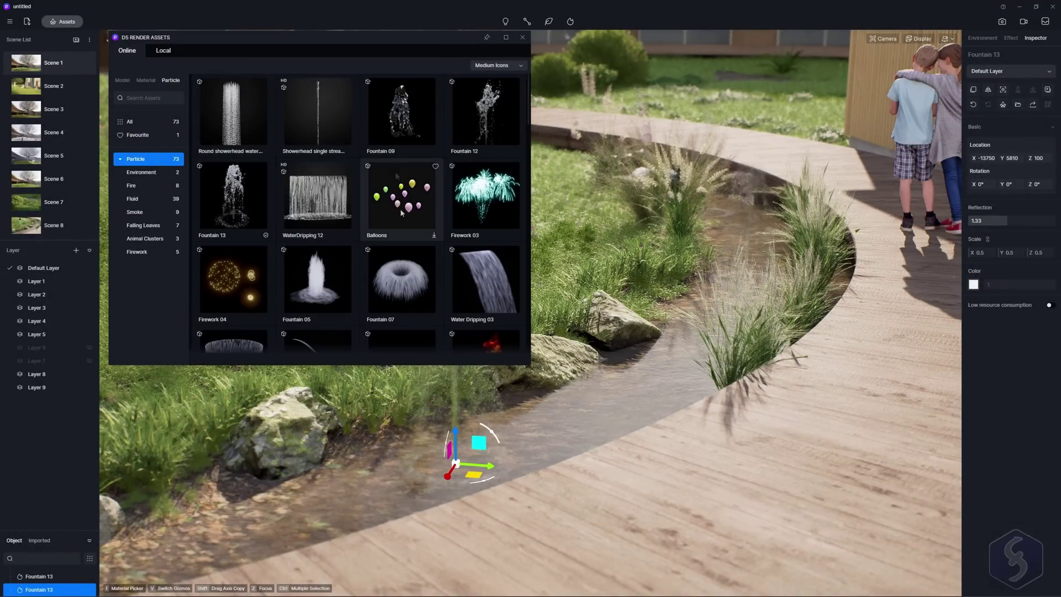
left_click(247, 210)
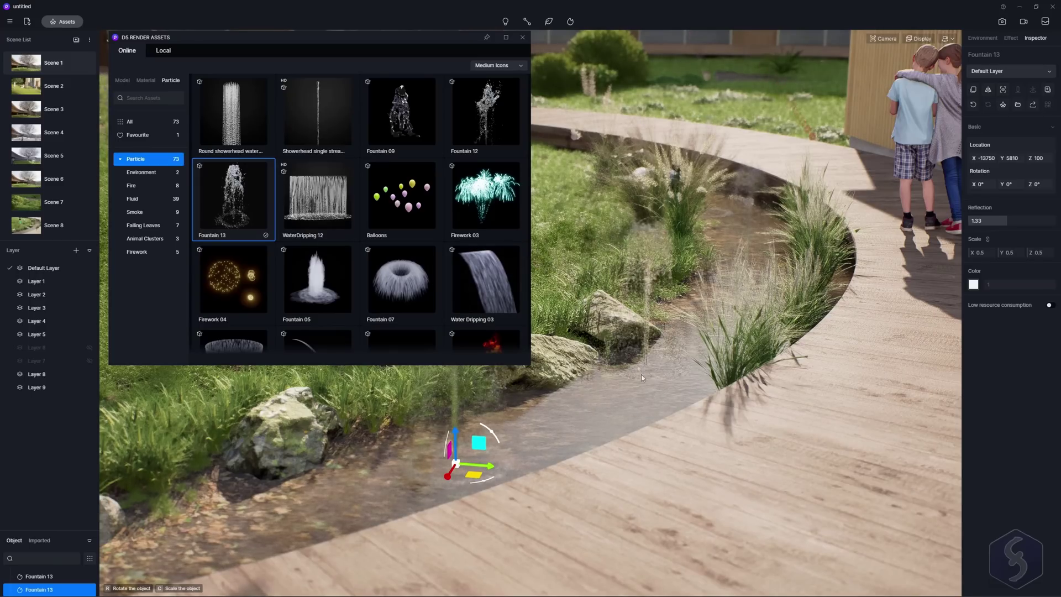
left_click(675, 373)
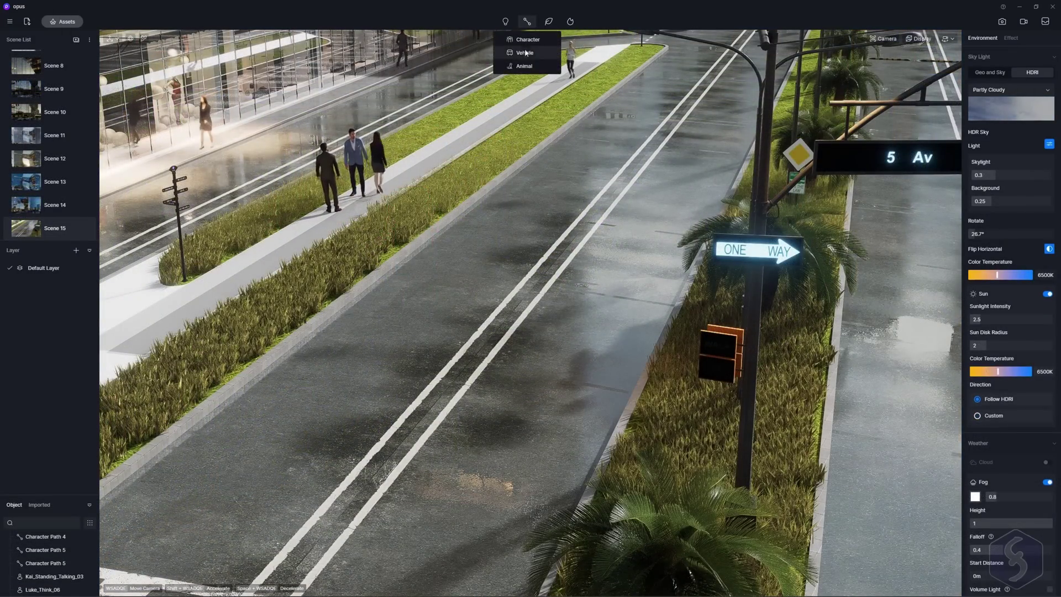
- Choose Electric SUV 01, Cars 03 and SUV01 as the vehicle models
left_click(63, 21)
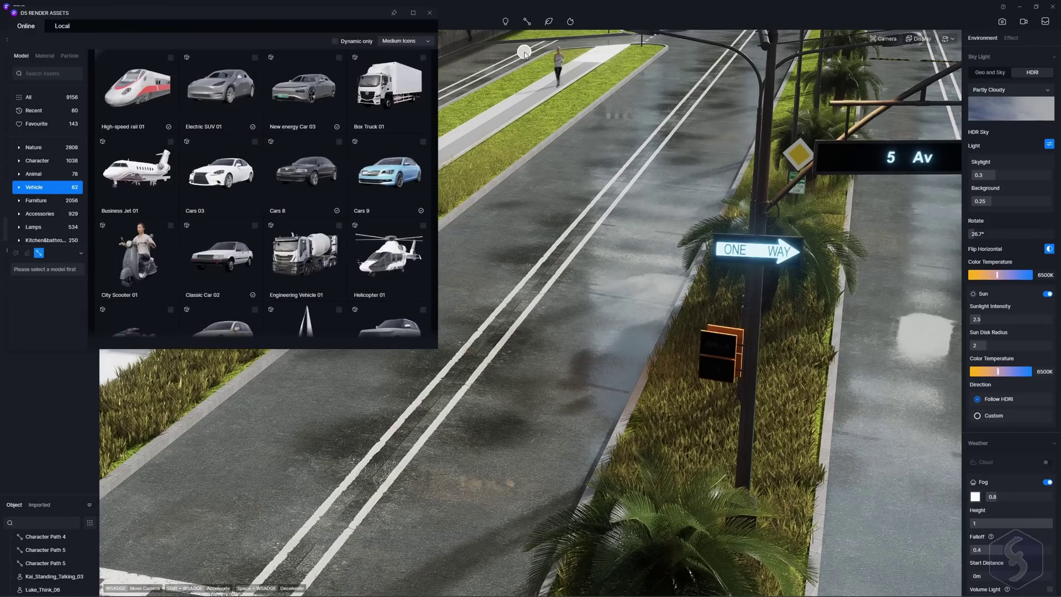
left_click(232, 82)
left_click(221, 175)
scroll(183, 221, "down", 3)
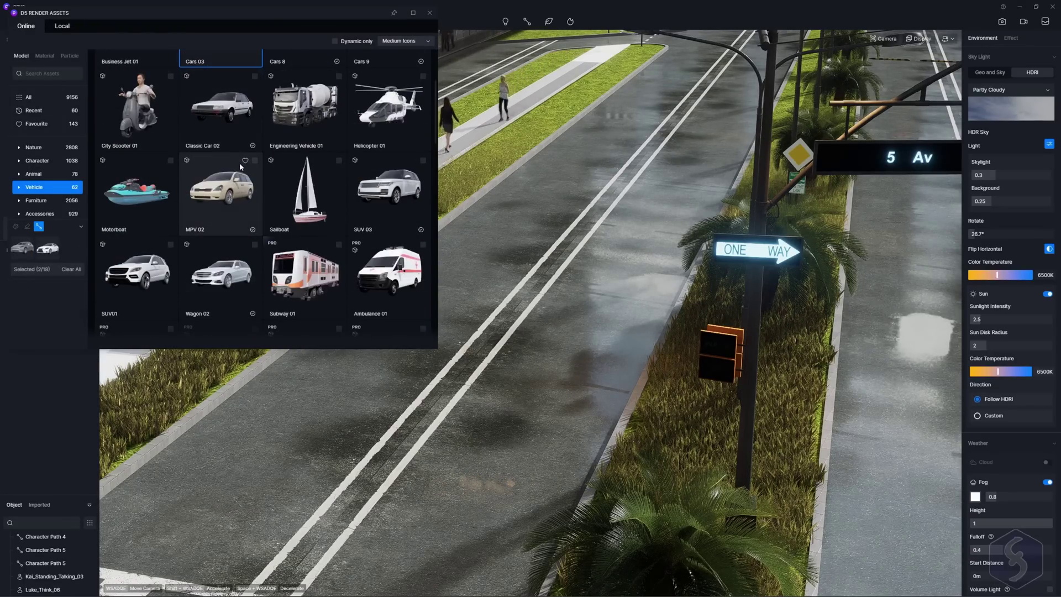
left_click(148, 254)
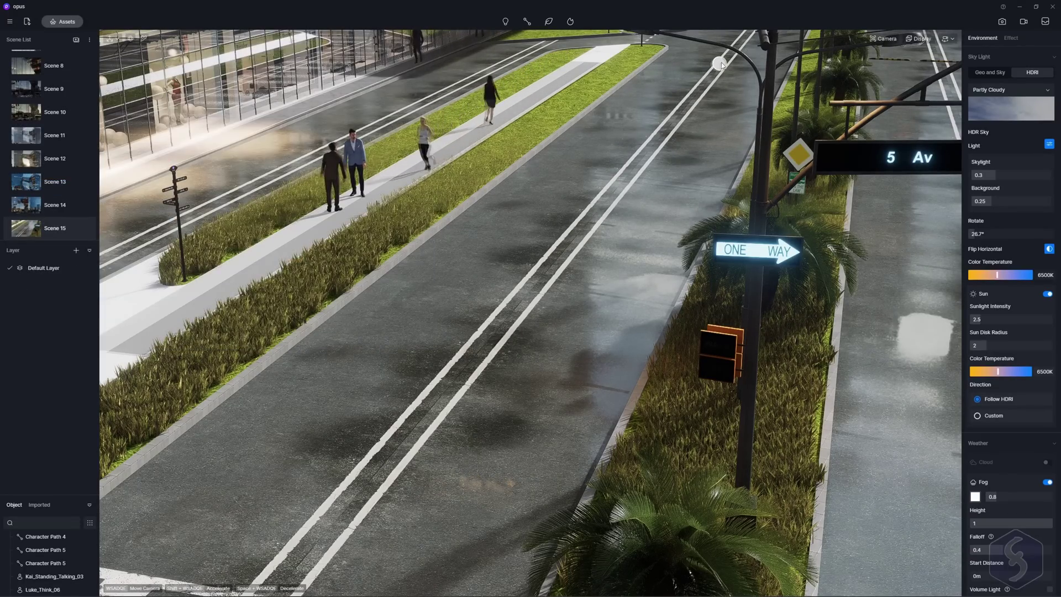
- Draw a vehicle path along the road from its far end to the near edge
left_click(722, 62)
left_click(288, 572)
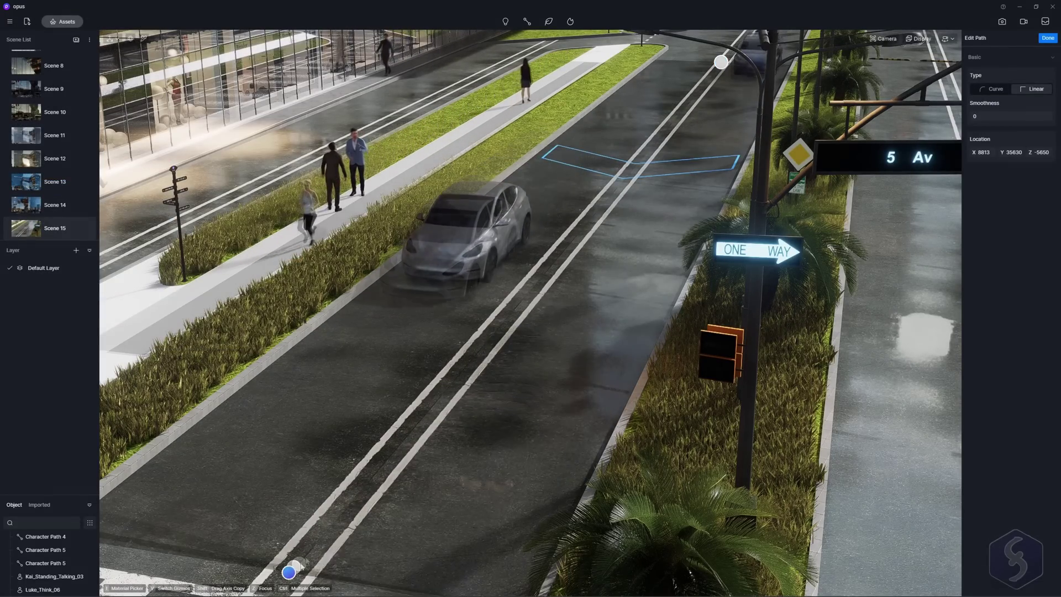
left_click(1047, 37)
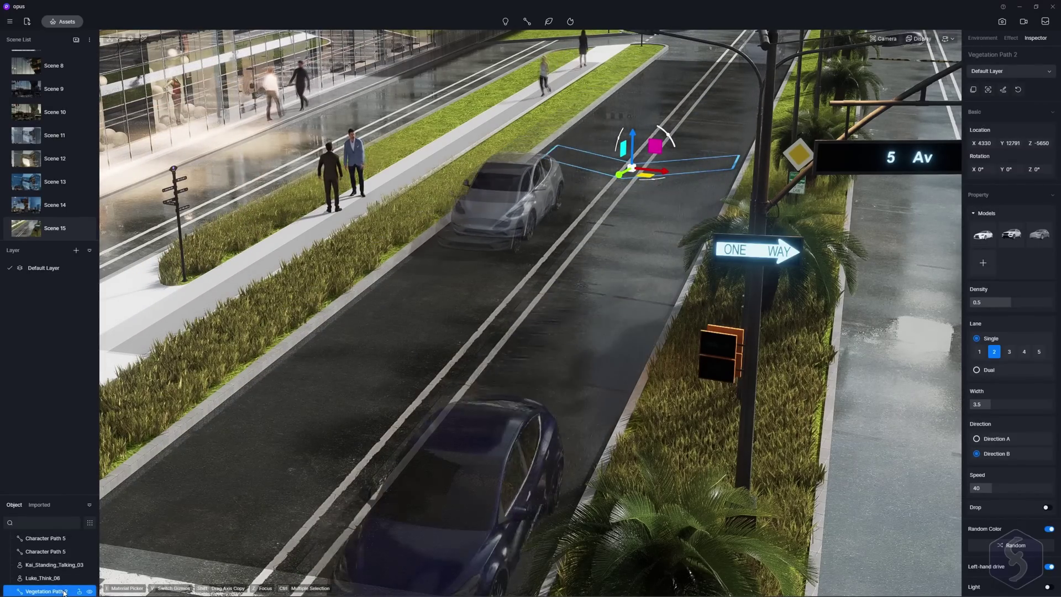
left_click(60, 592, "ctrl")
left_click(59, 591)
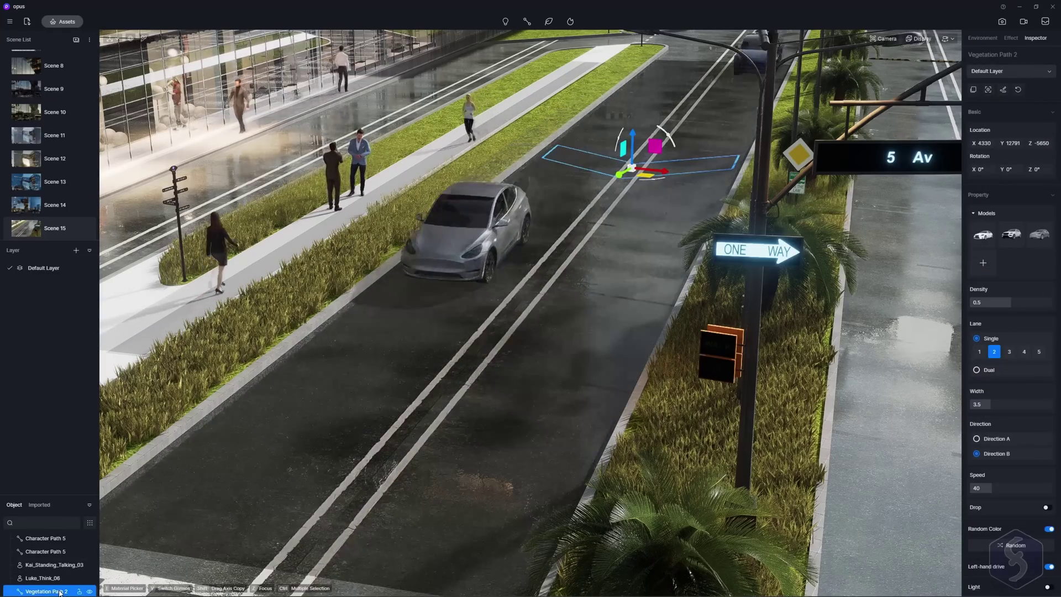
- Set the traffic to Dual lanes with Random Color and headlights switched on
left_click(979, 335)
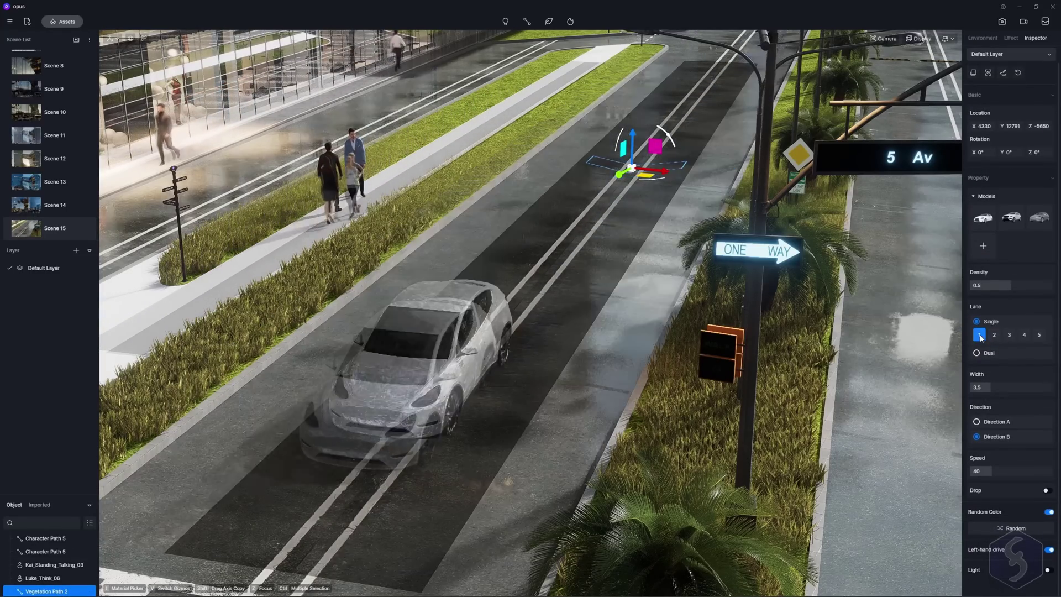
left_click(1009, 335)
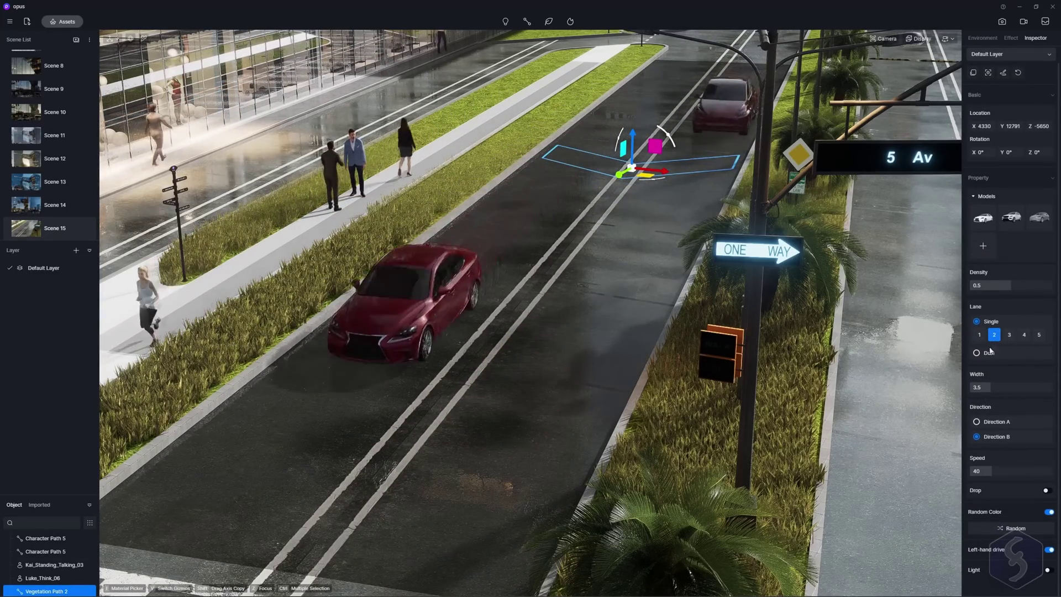
left_click(988, 352)
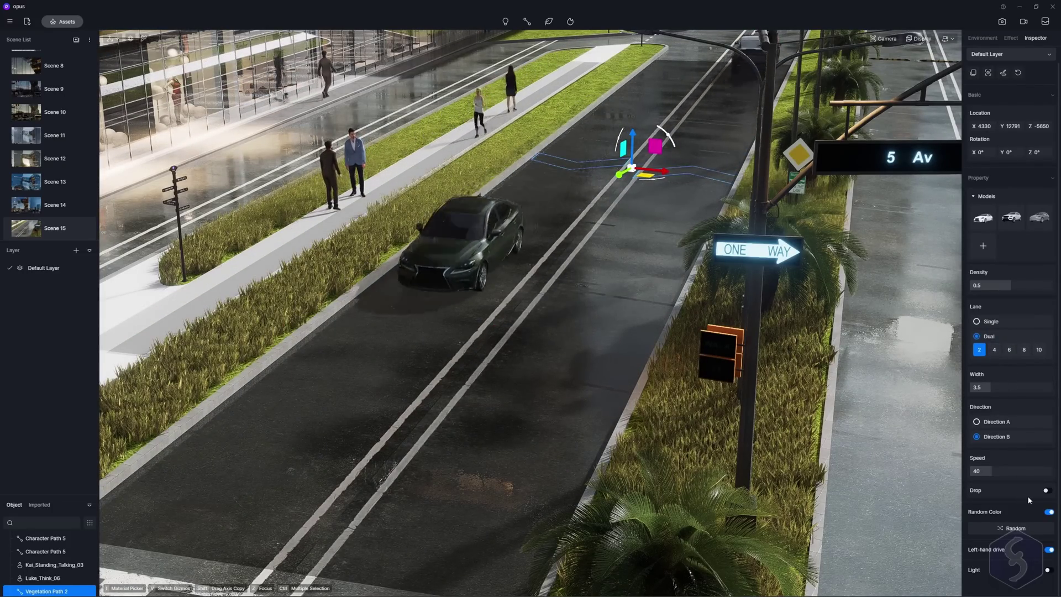
left_click(1047, 490)
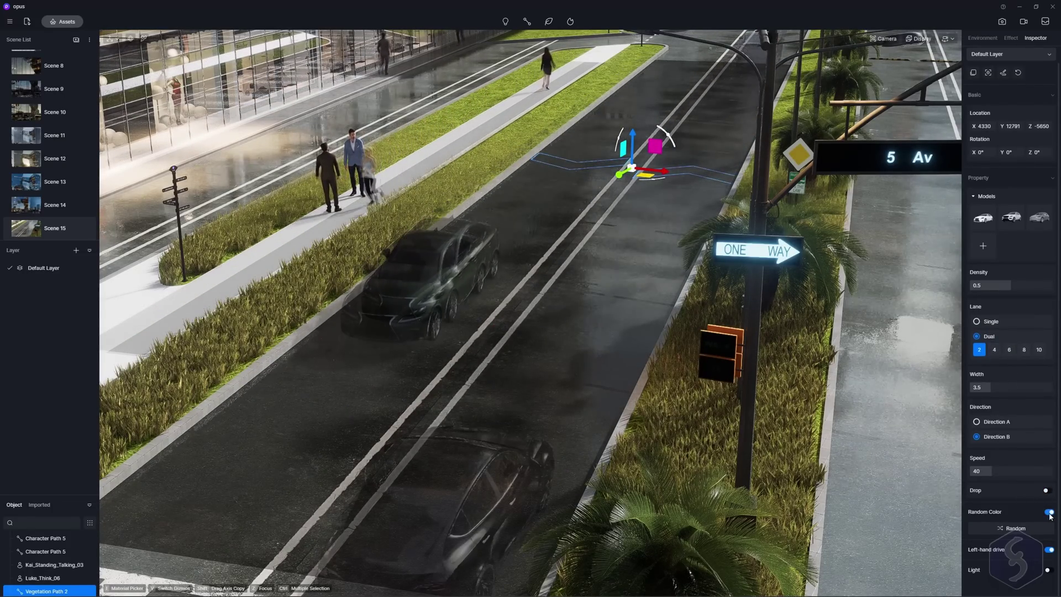
left_click(1048, 512)
left_click(1047, 529)
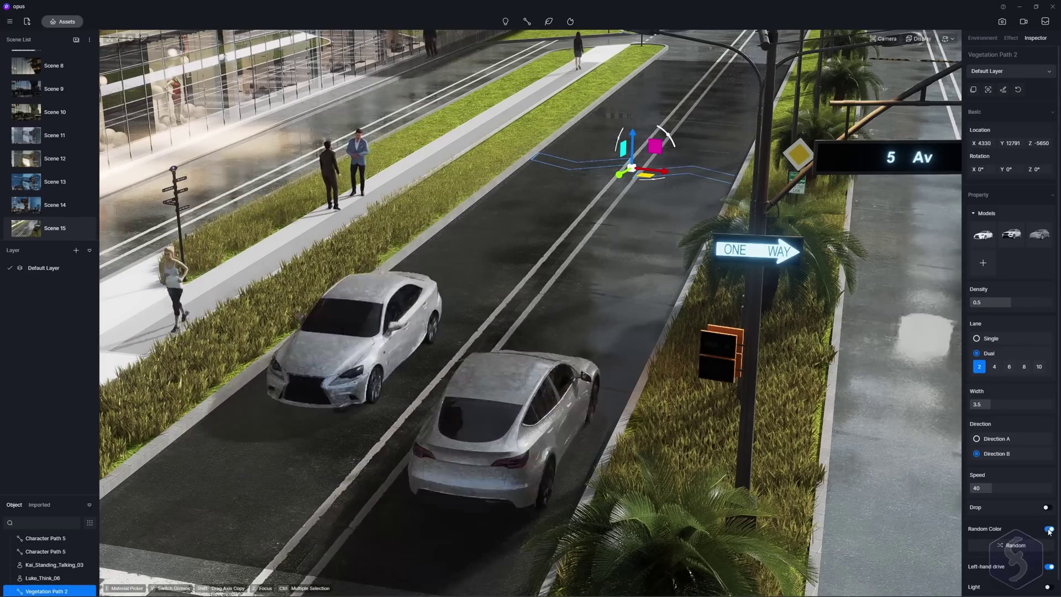
left_click(1028, 532)
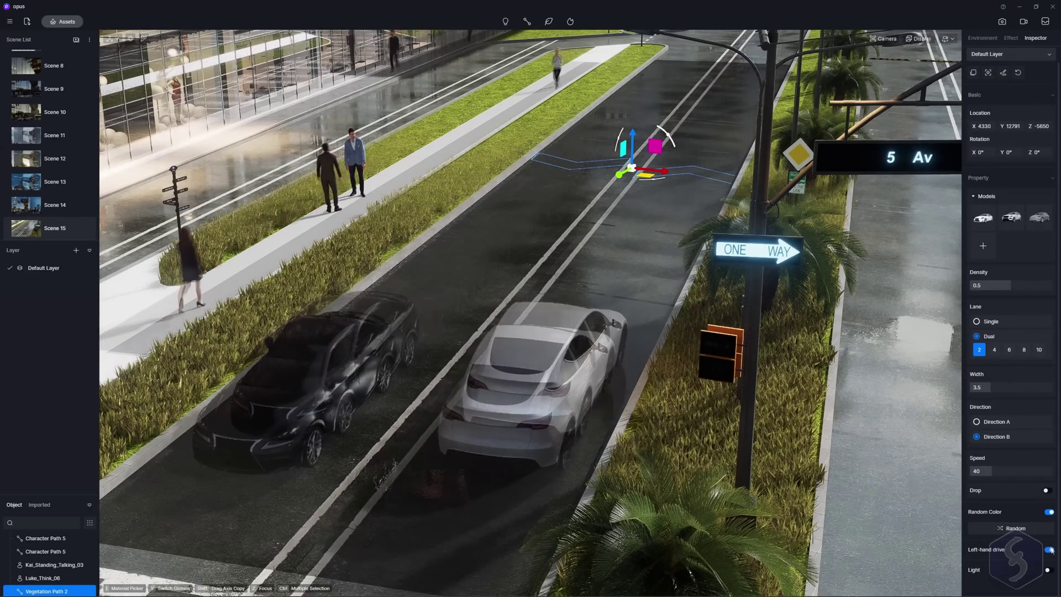
left_click(1049, 570)
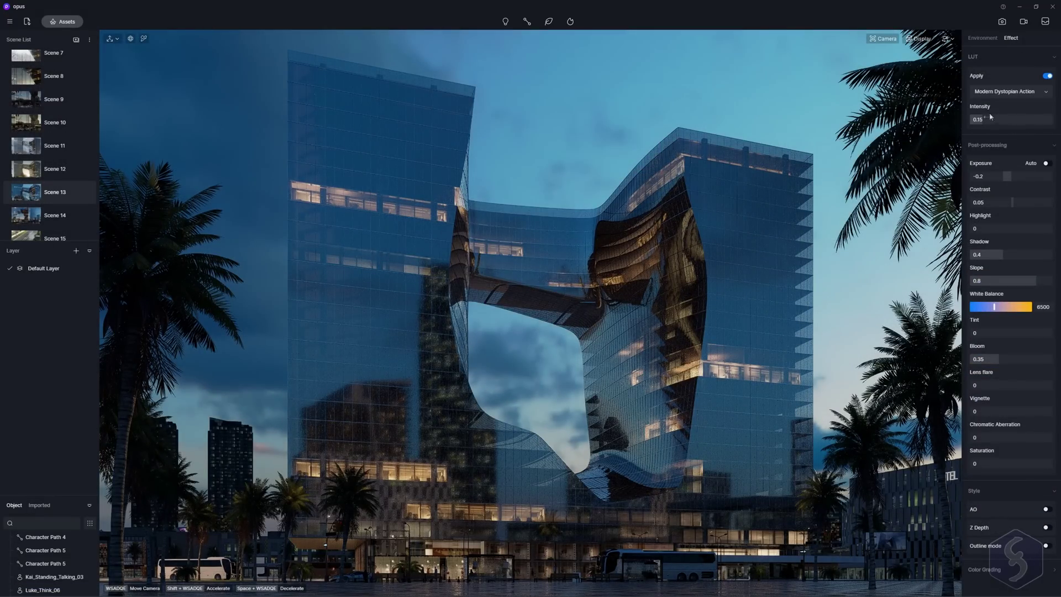
- Raise LUT intensity to 0.2, return from Day Night to Desert3, and set exposure -0.21, shadow 0.35
mouse_move(990, 117)
left_mouse_down()
mouse_move(1039, 118)
mouse_move(991, 119)
left_mouse_up()
left_click(1015, 148)
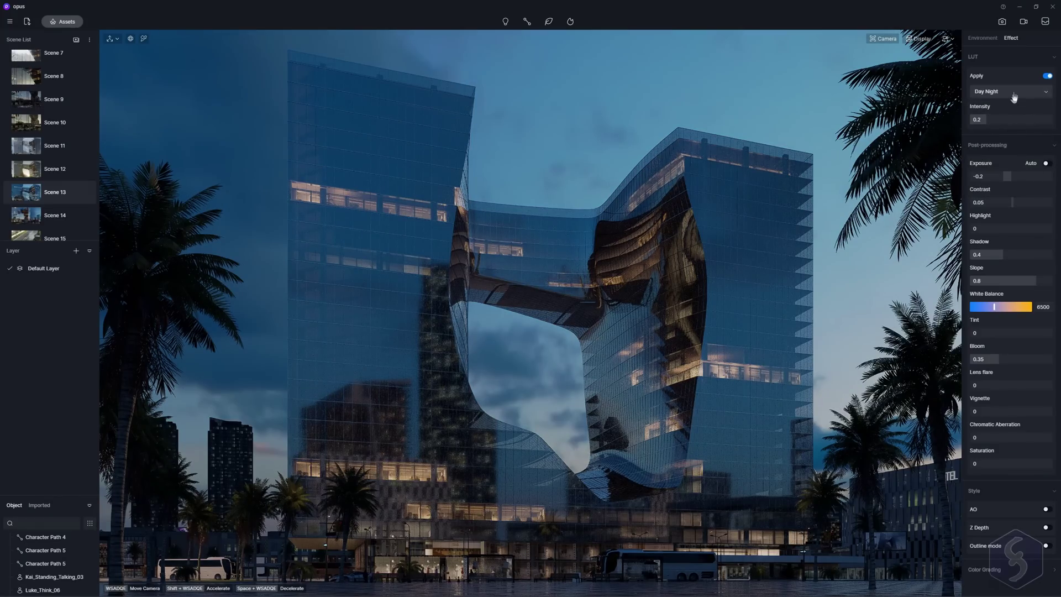
left_click(1014, 122)
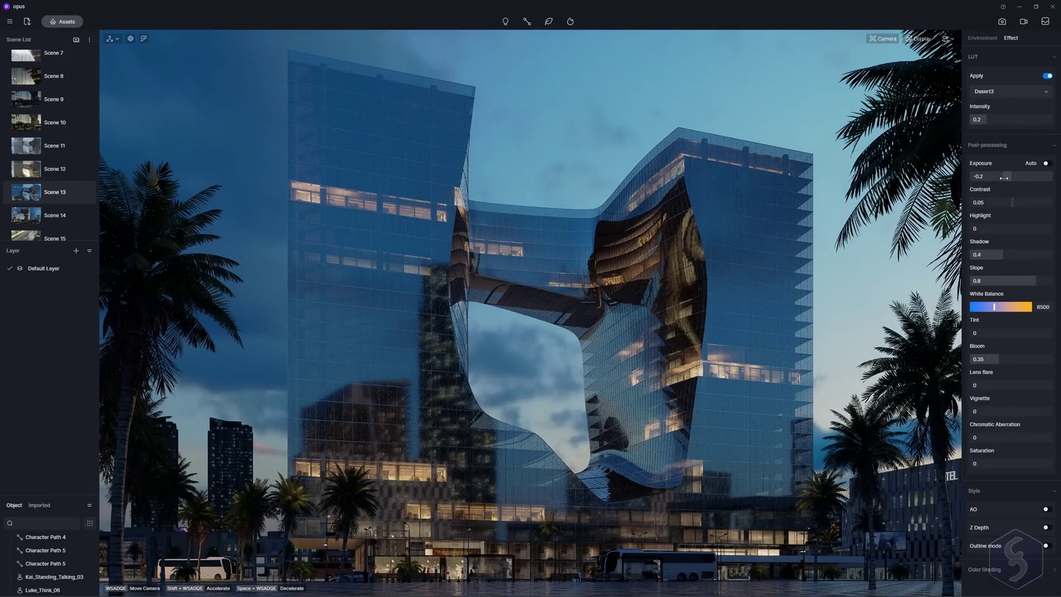
left_click_drag(1004, 177, 1014, 203)
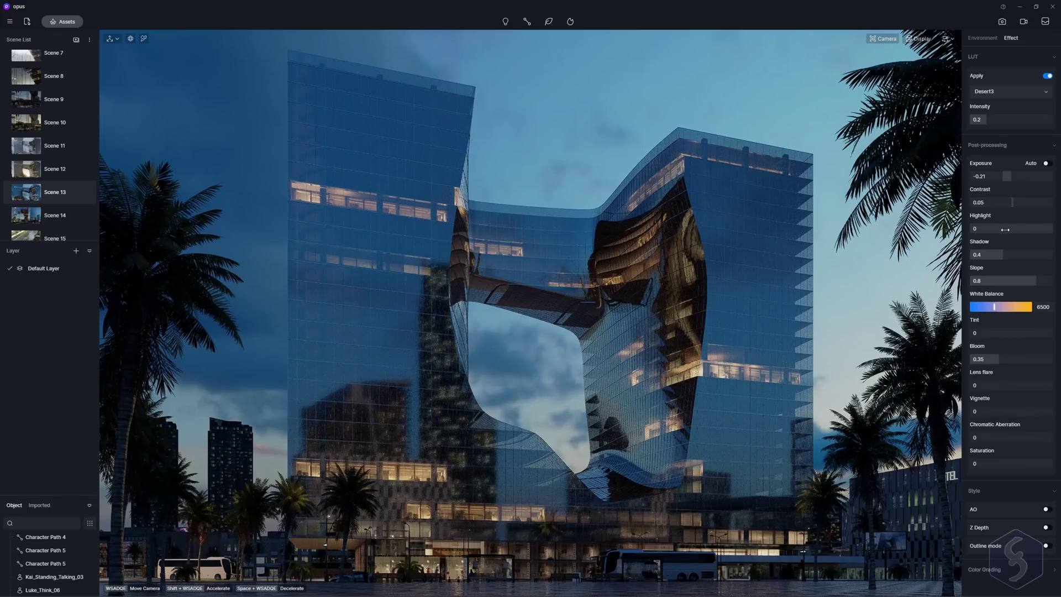
left_click_drag(1007, 252, 999, 254)
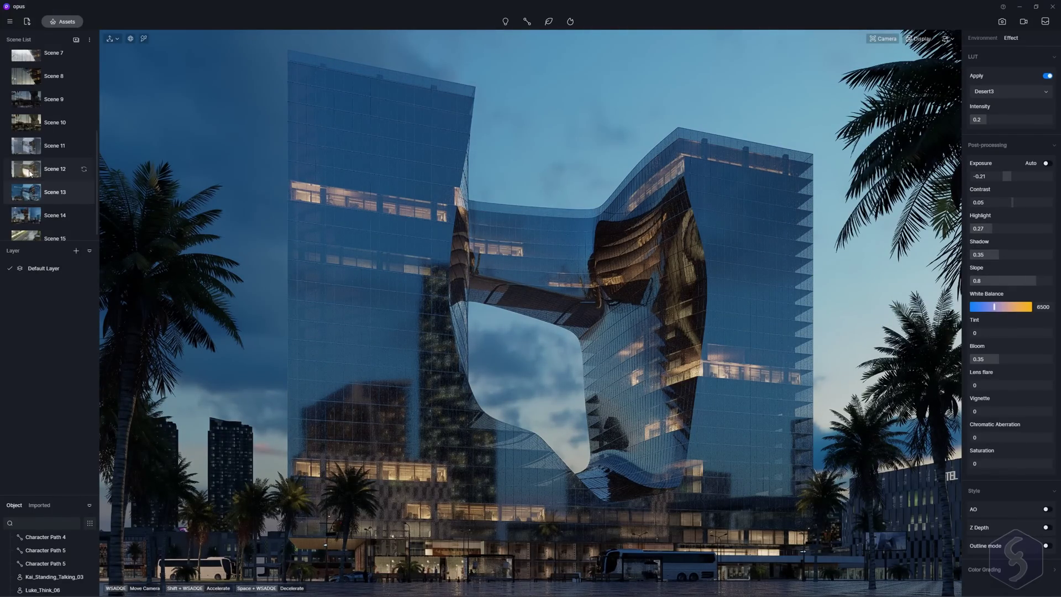
- Step through Scene 12 and Scene 11, then settle on Scene 5's rainy street with the silver car
left_click(74, 175)
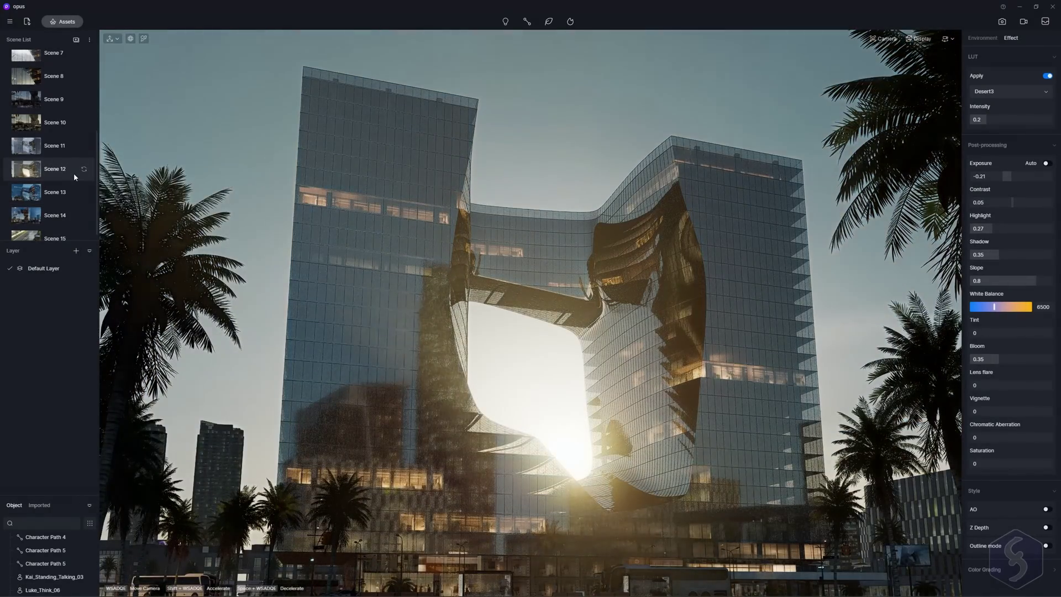
left_click(72, 146)
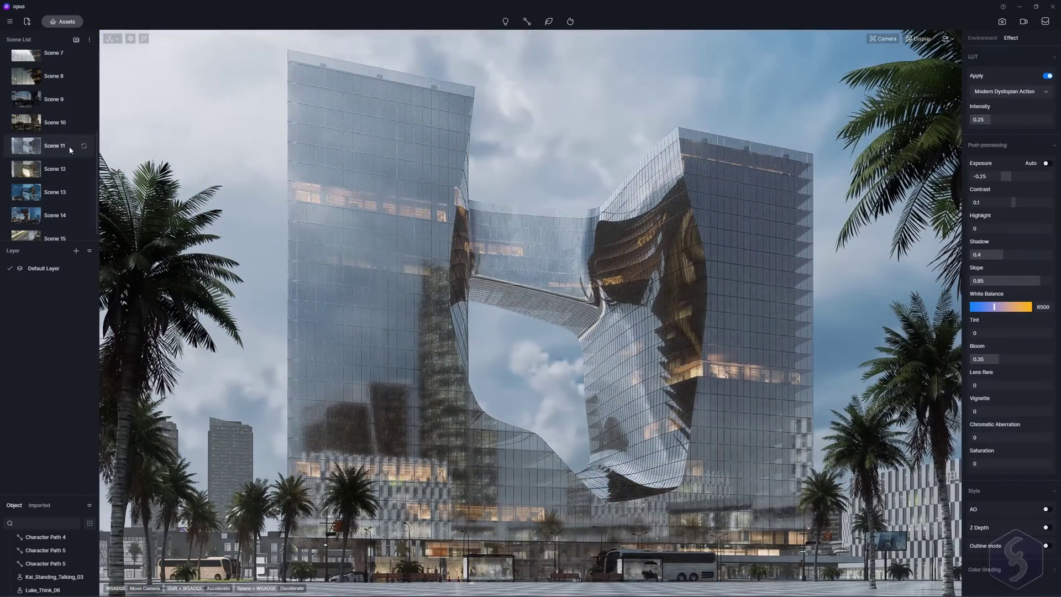
scroll(71, 147, "up", 3)
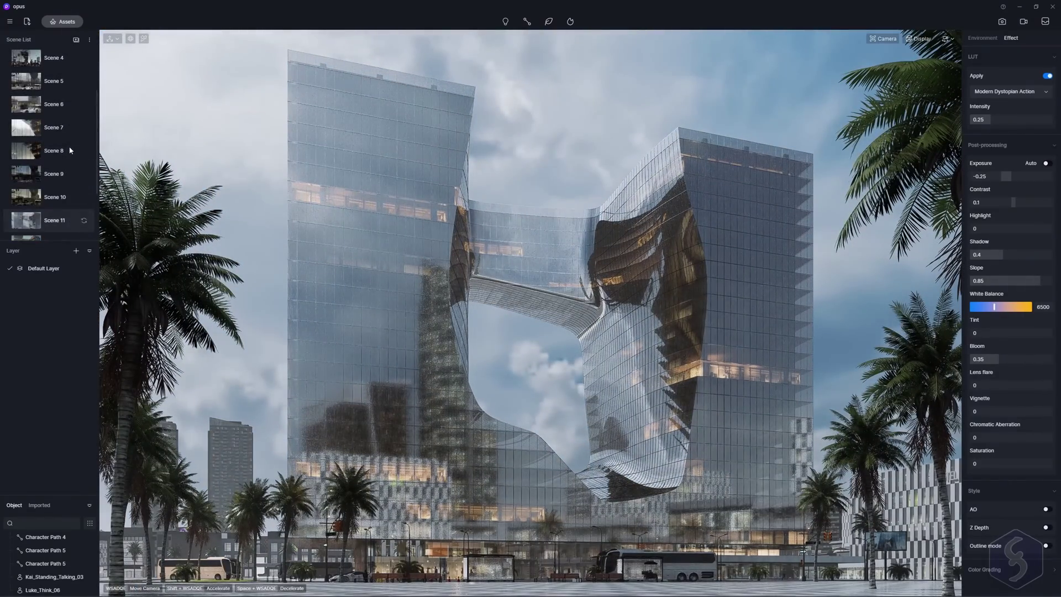
left_click(62, 132)
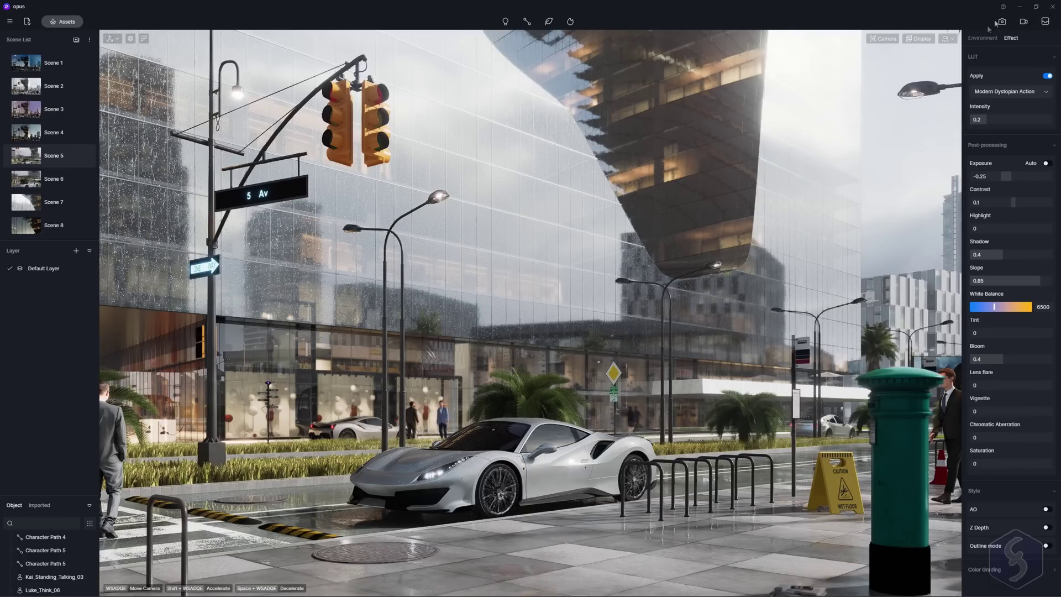
- In Image output, set a 16:9 aspect ratio with the 2K preset size (2048 × 1080)
left_click(1006, 25)
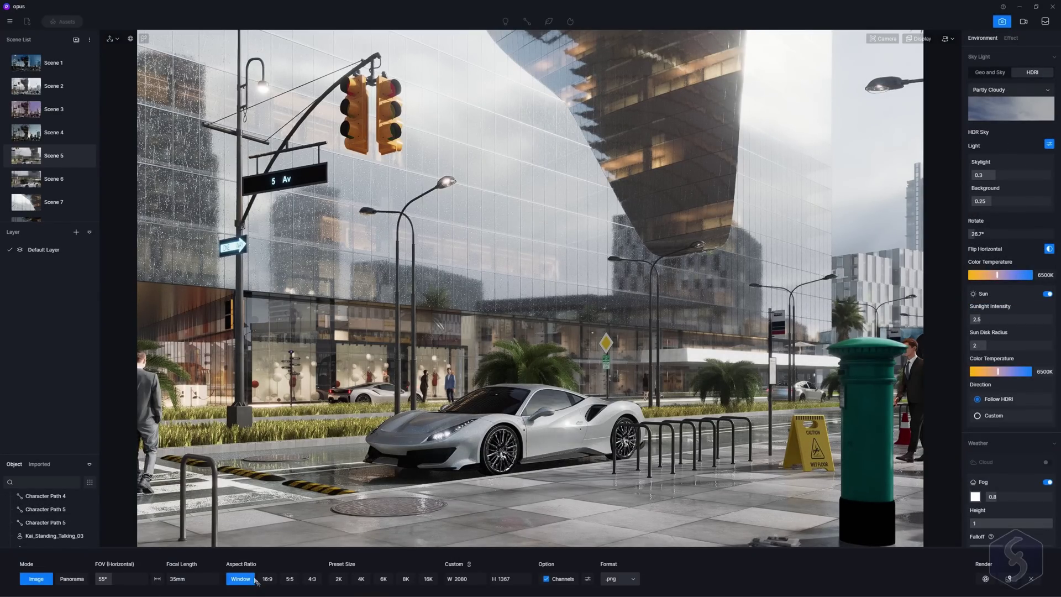
left_click(268, 579)
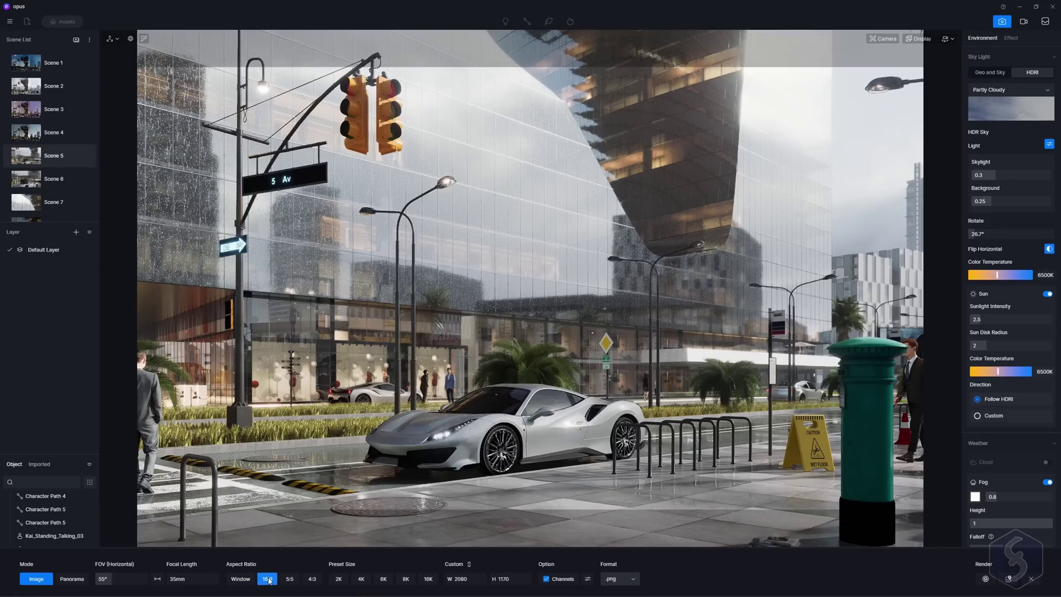
left_click(337, 579)
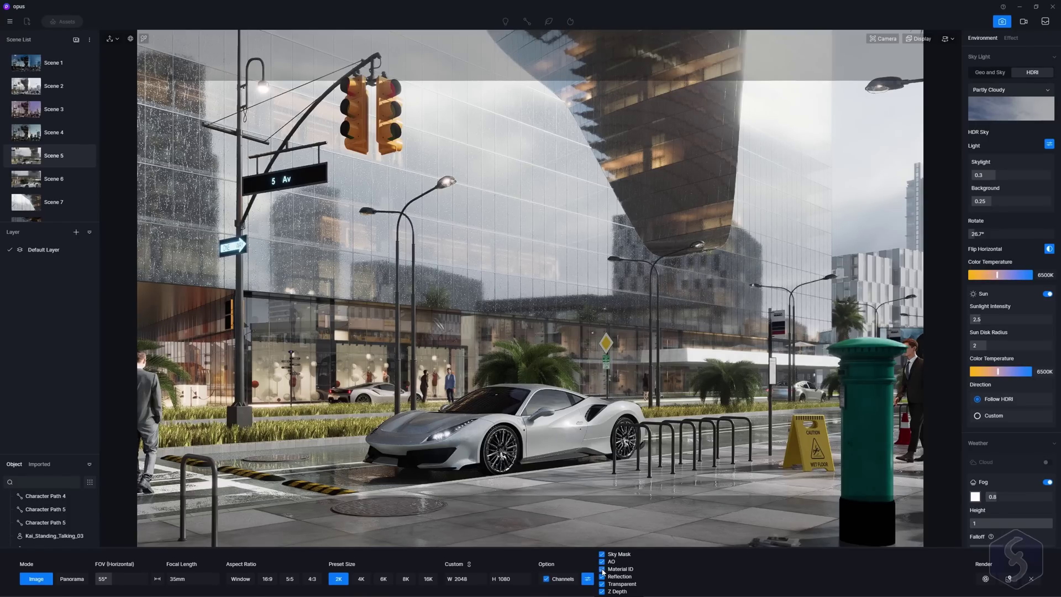
- In Video mode, create a new clip, add a second camera shot, preview it, and pick the export format
left_click(1028, 26)
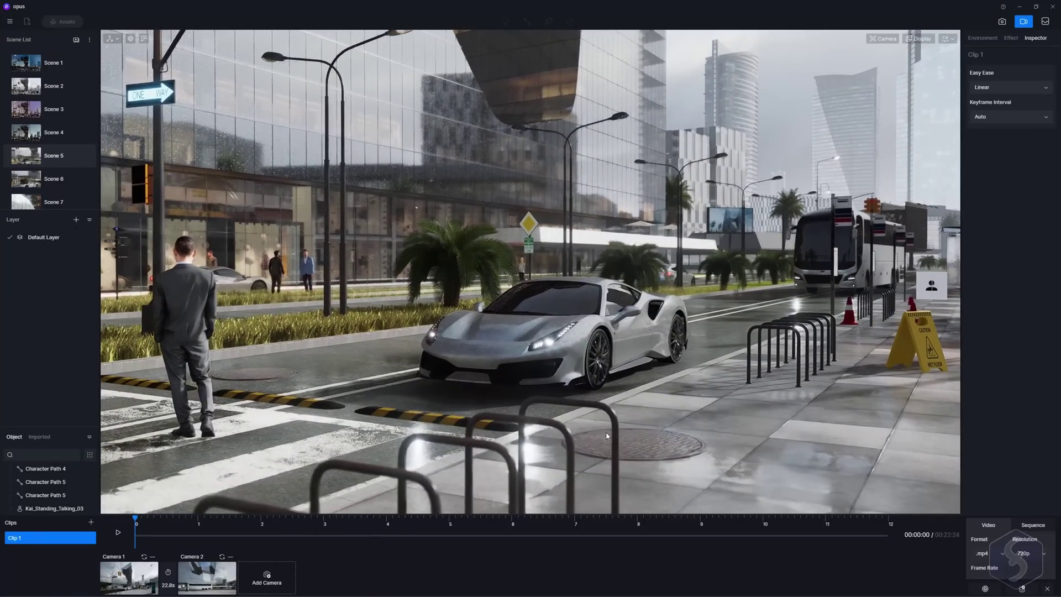
left_click(91, 521)
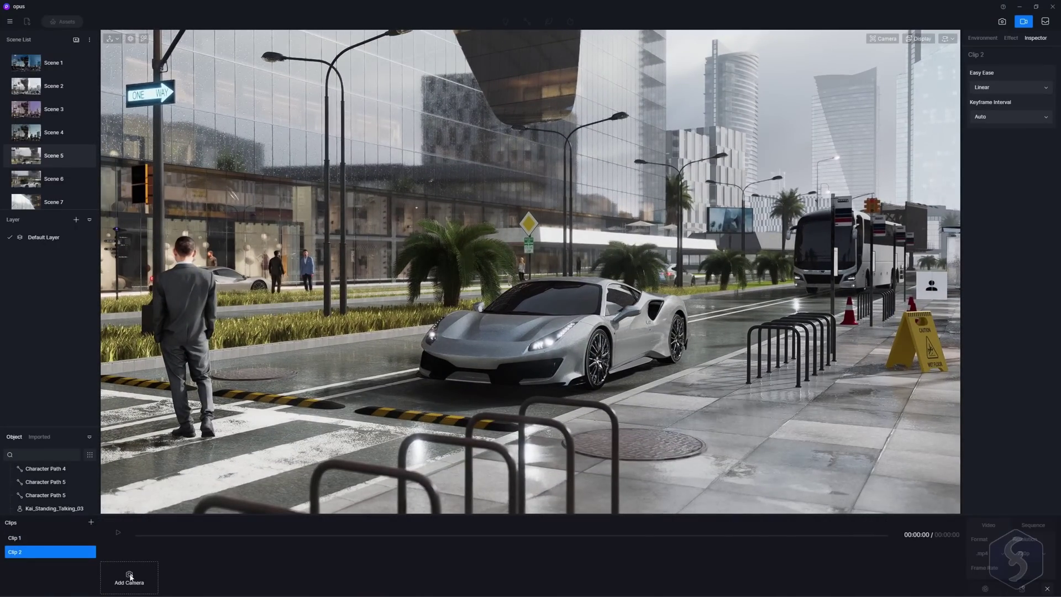
scroll(509, 329, "up", 5)
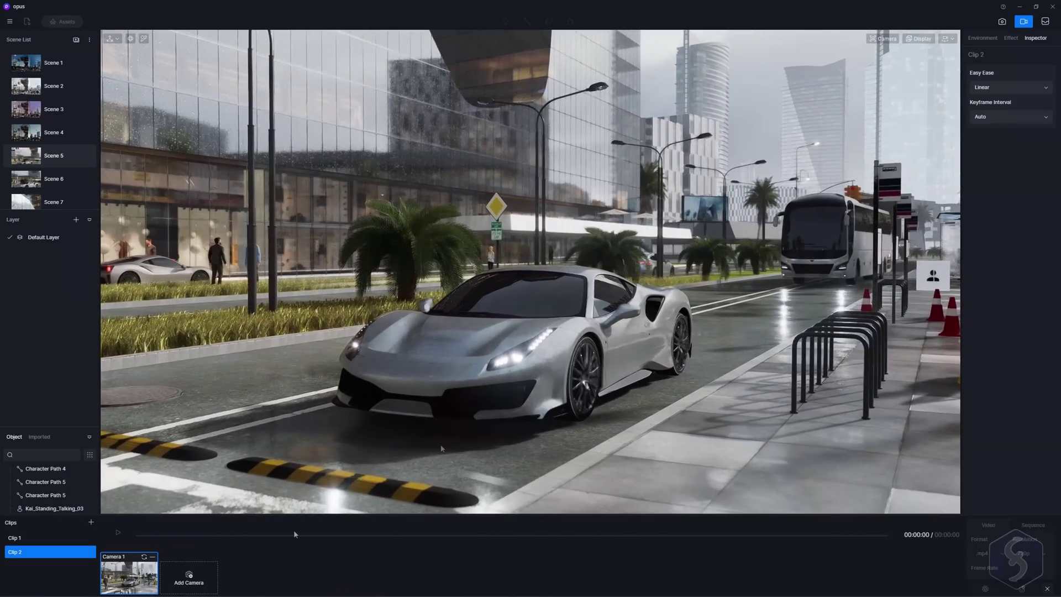
left_click(189, 577)
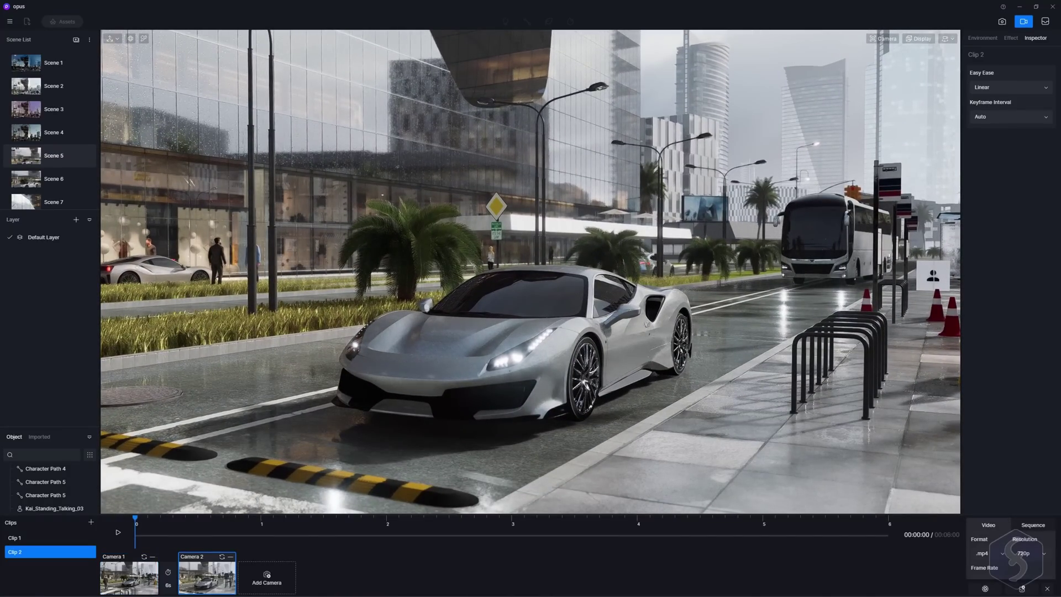
left_click(117, 532)
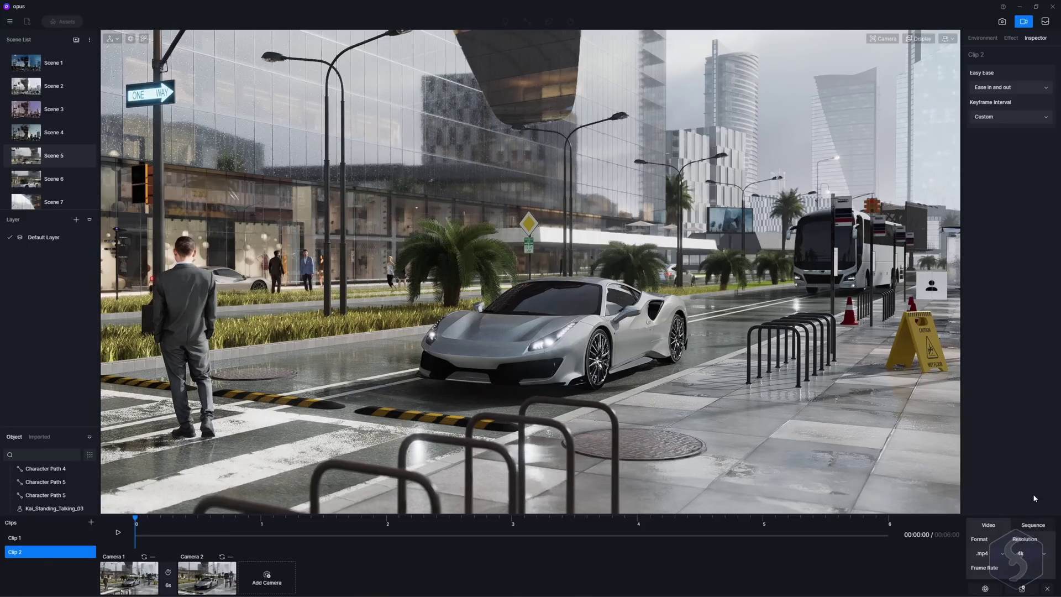
left_click(1002, 553)
- On Camera 1, keyframe the silver car forward at 6 s (X 19486, Y 29002) with Rate Matching, and preview it
left_click(140, 573)
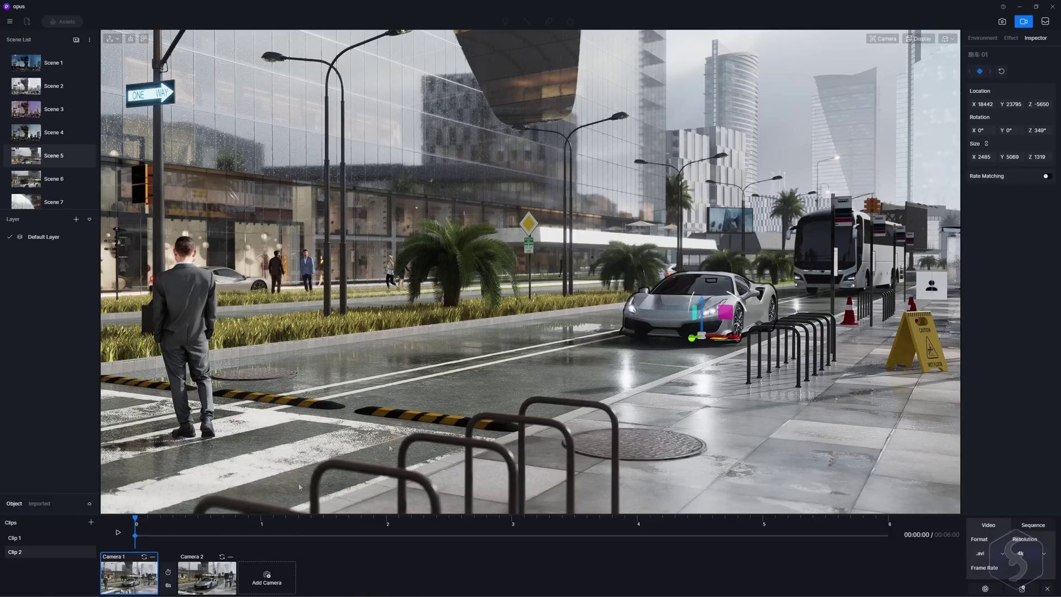
left_click_drag(135, 518, 889, 521)
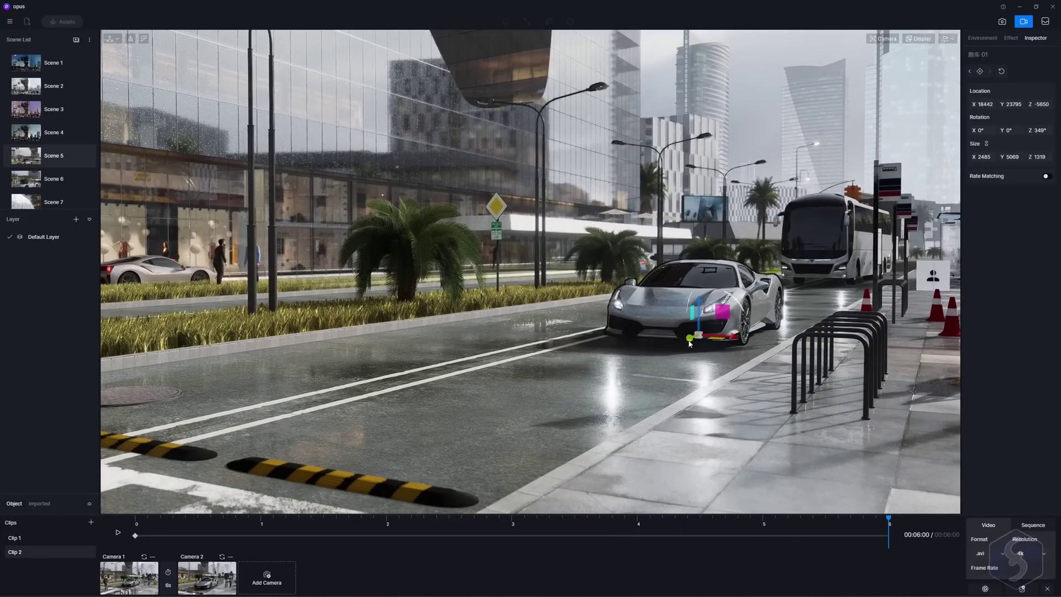
left_click_drag(690, 344, 557, 410)
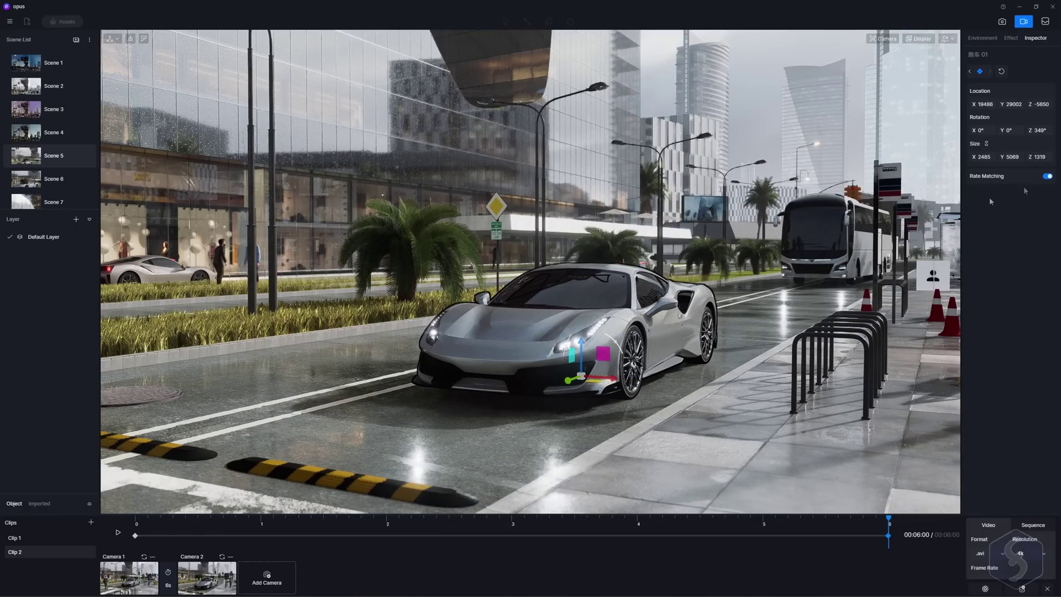
left_click(117, 532)
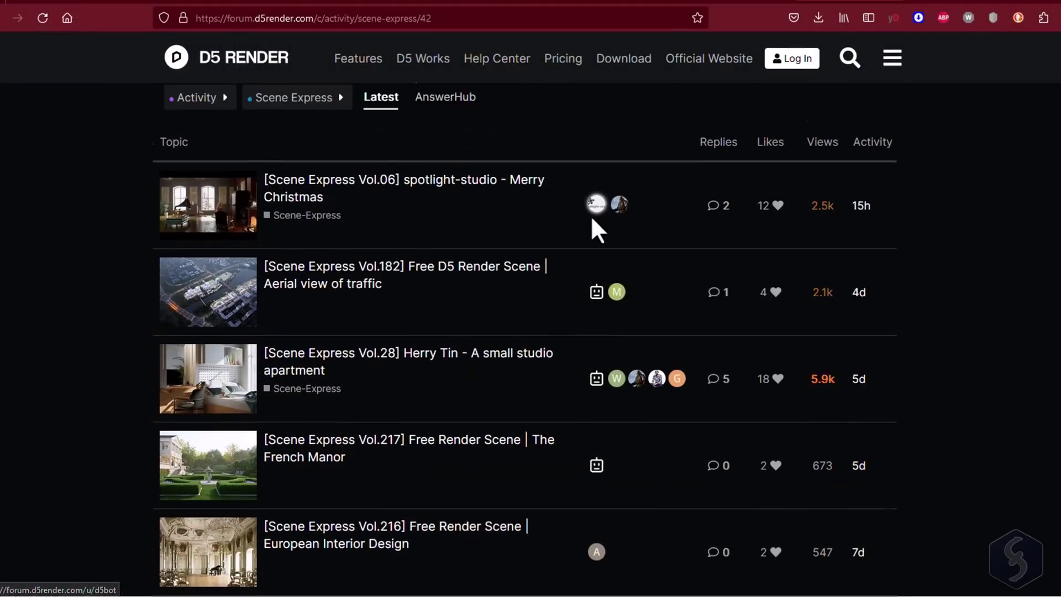
- Open the Vol.06 spotlight-studio Merry Christmas scene topic and scroll down through its preview images
scroll(592, 225, "up", 2)
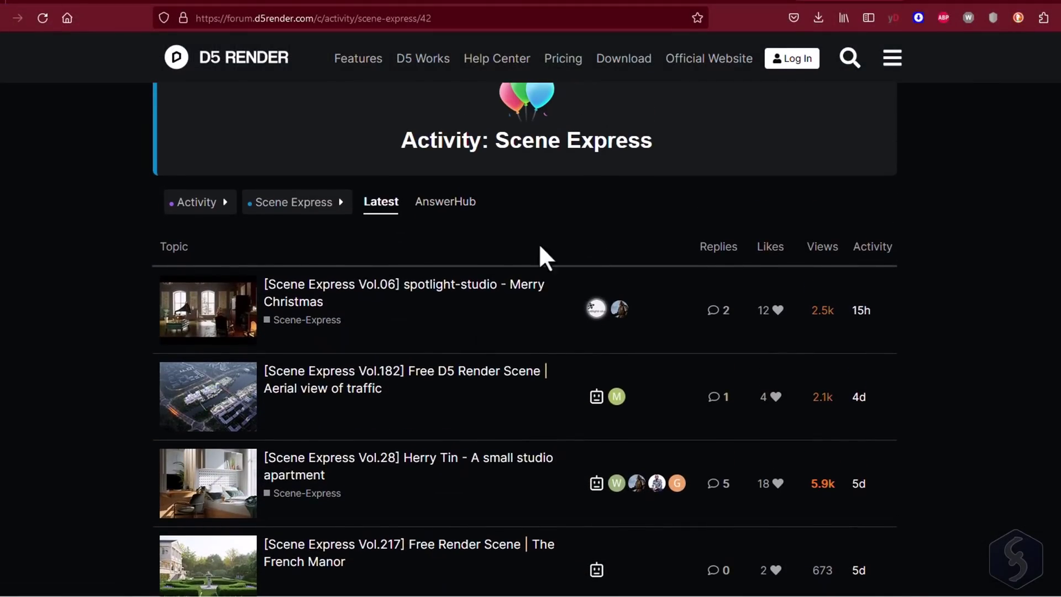
left_click(495, 283)
scroll(993, 223, "down", 3)
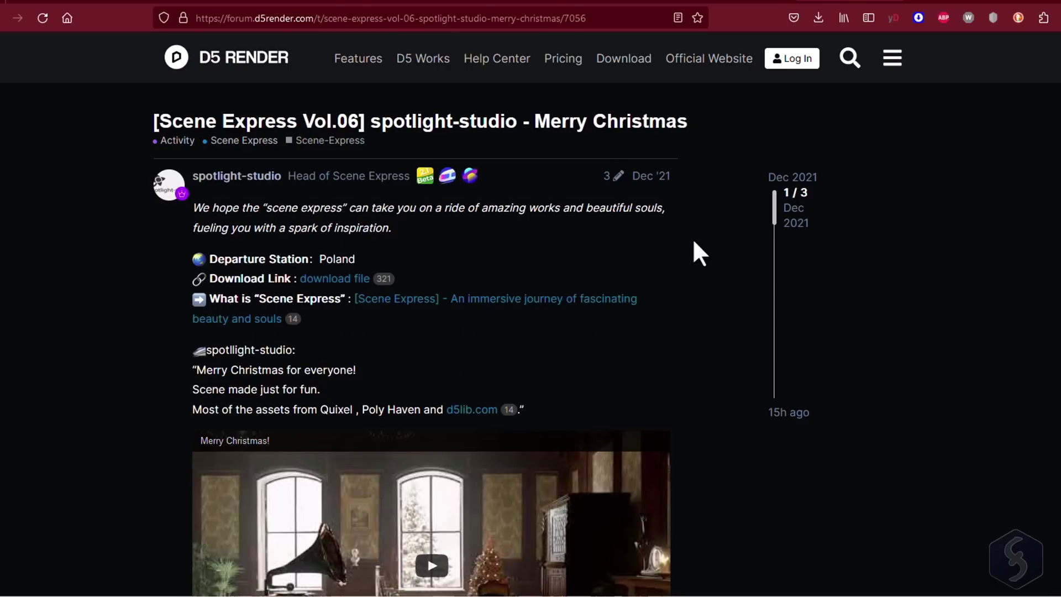
scroll(697, 254, "down", 5)
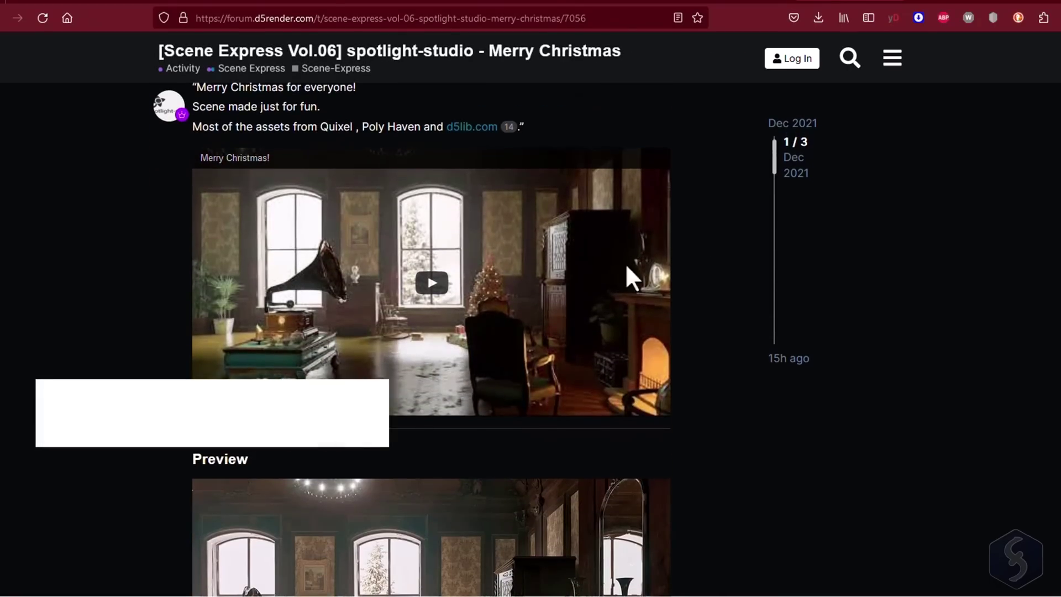
scroll(432, 298, "down", 8)
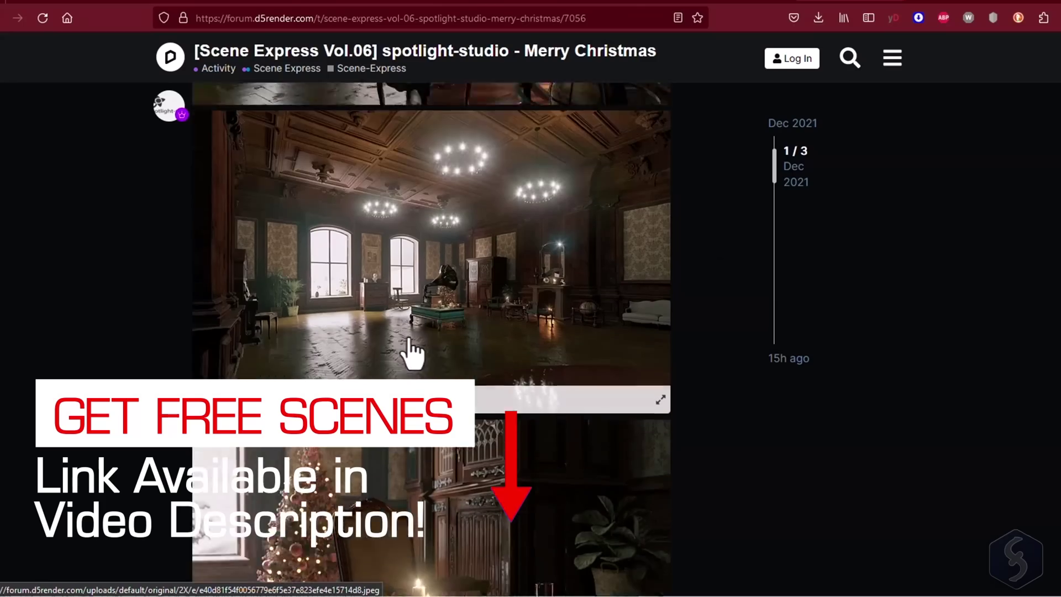
scroll(413, 354, "down", 5)
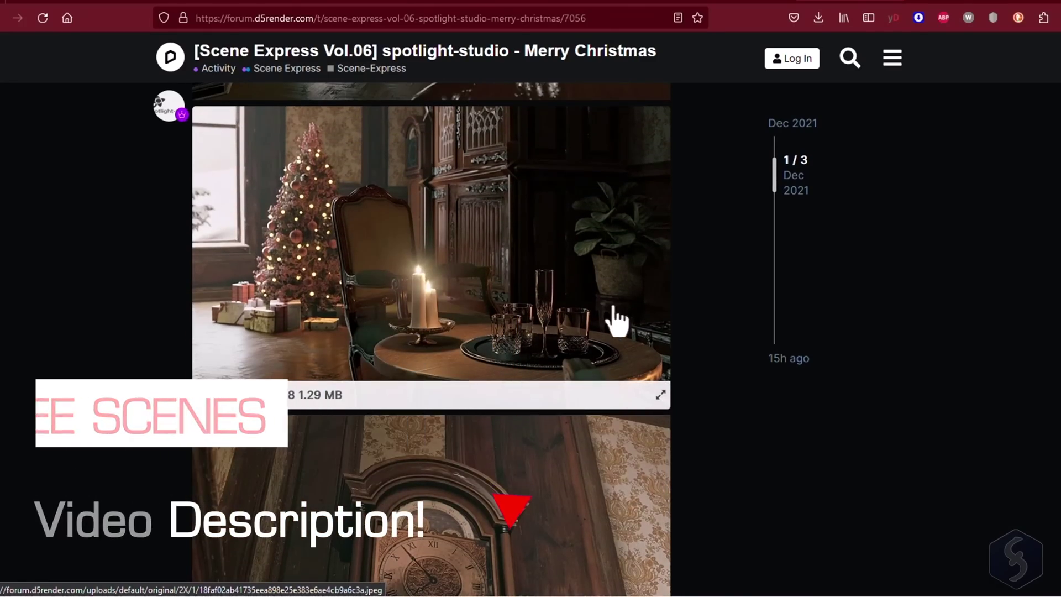